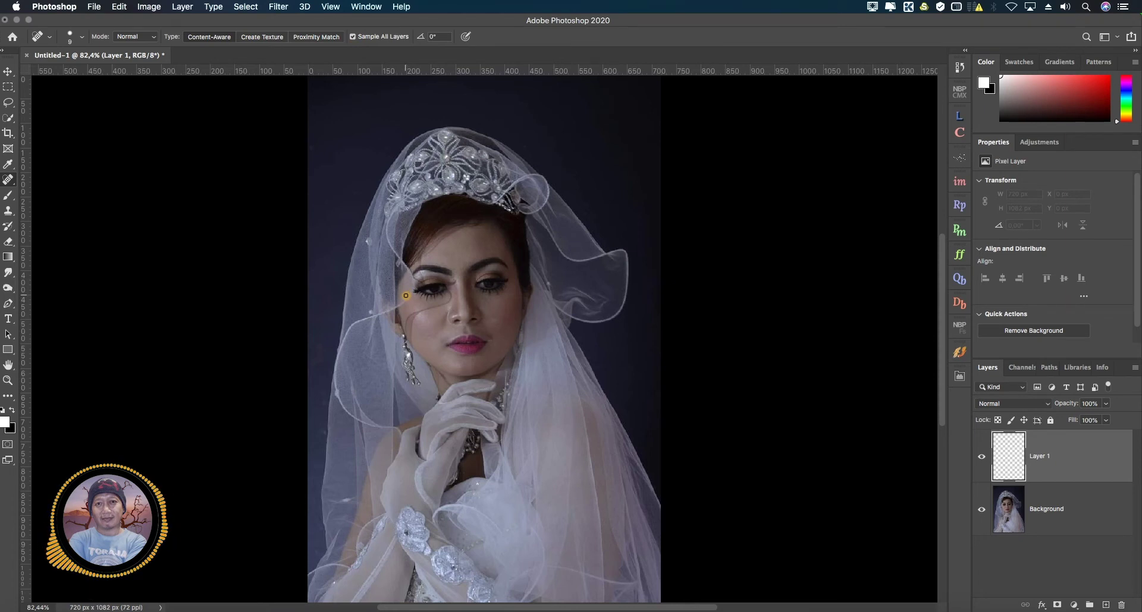
# Step: Remove the veil line beside the nose and beneath the eye on Layer 1 with the content-aware Spot Healing Brush
pyautogui.press('super+equal')
pyautogui.press('super+equal')
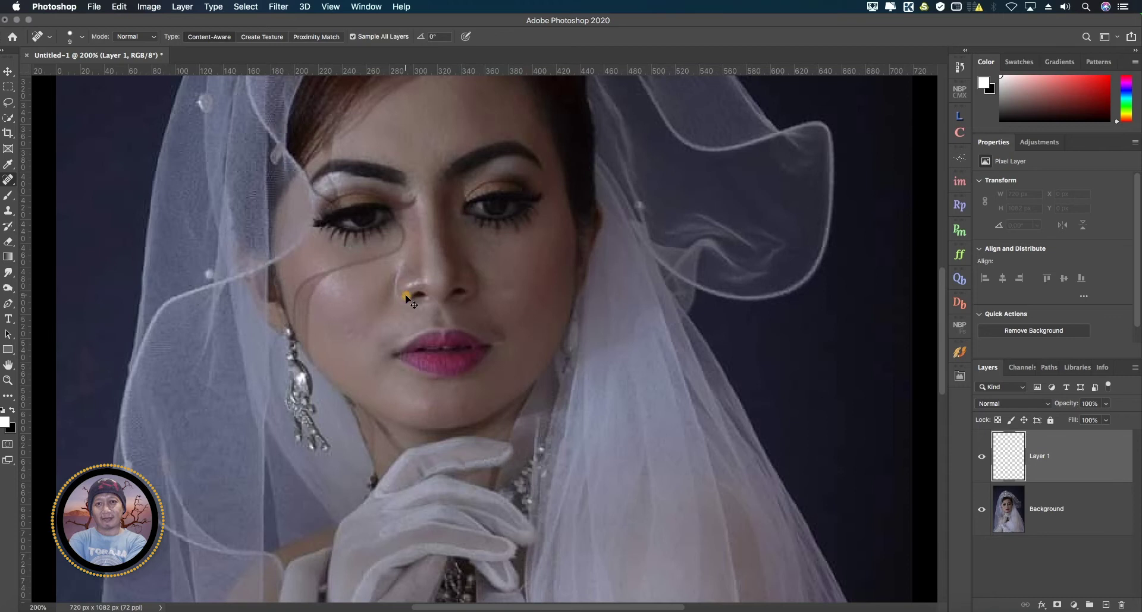
pyautogui.press('super+equal')
pyautogui.press('space')
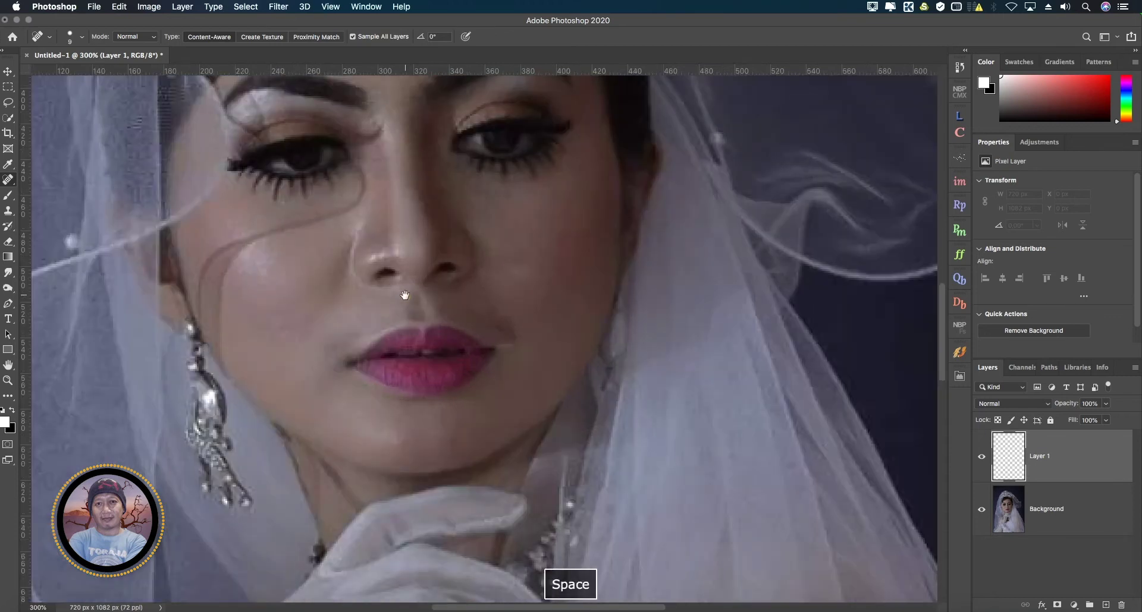
pyautogui.moveTo(370, 196); pyautogui.dragTo(370, 263)
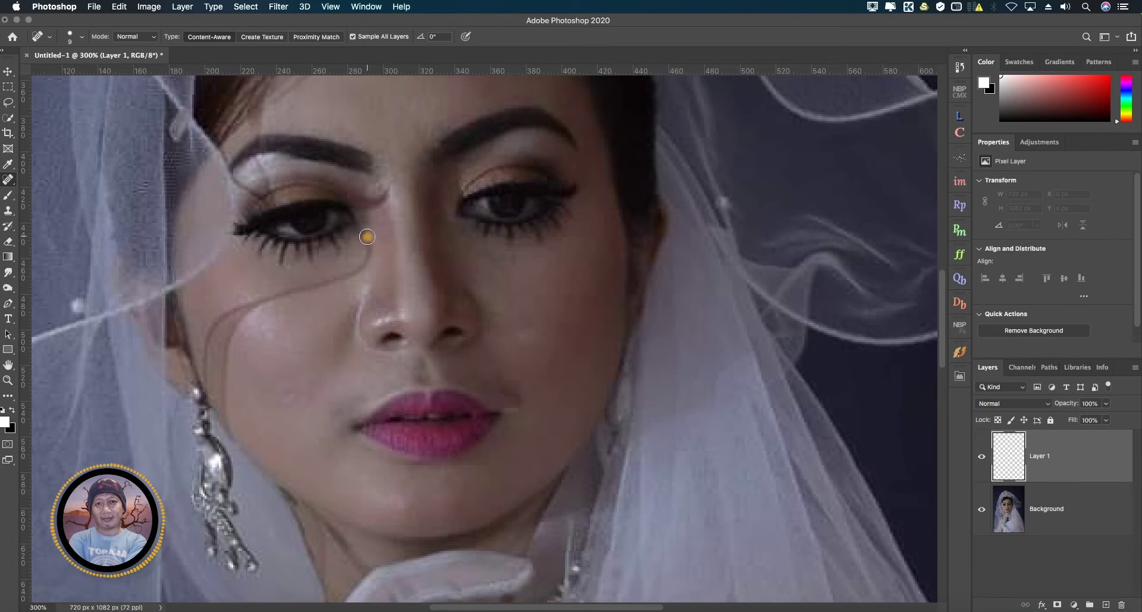
pyautogui.moveTo(368, 236)
pyautogui.mouseDown()
pyautogui.moveTo(365, 263)
pyautogui.moveTo(302, 292)
pyautogui.mouseUp()
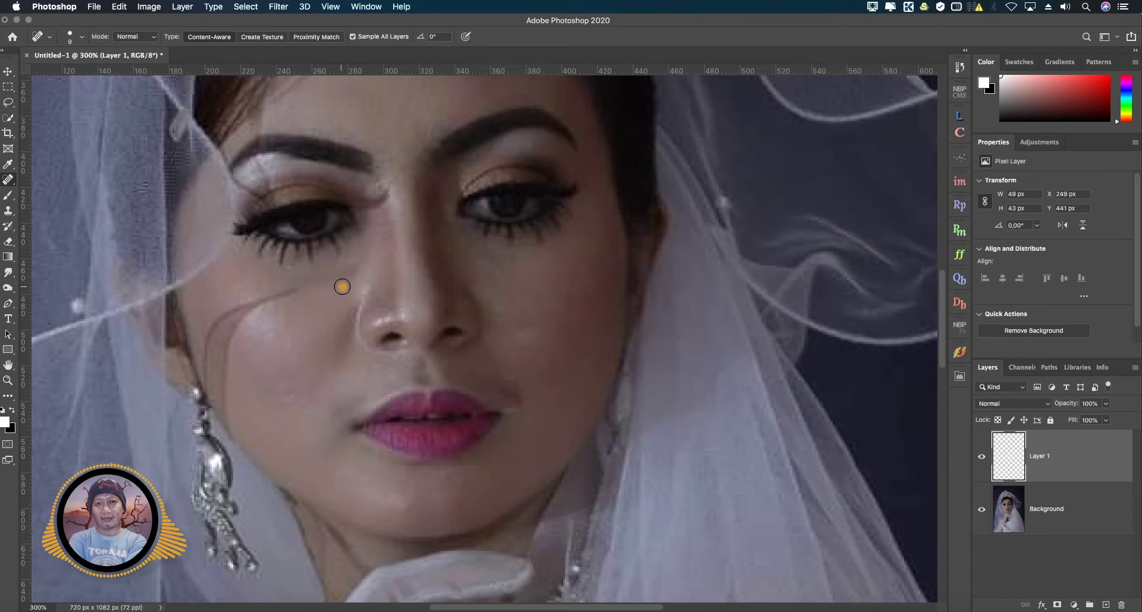
pyautogui.click(342, 277)
pyautogui.moveTo(342, 277); pyautogui.dragTo(369, 256)
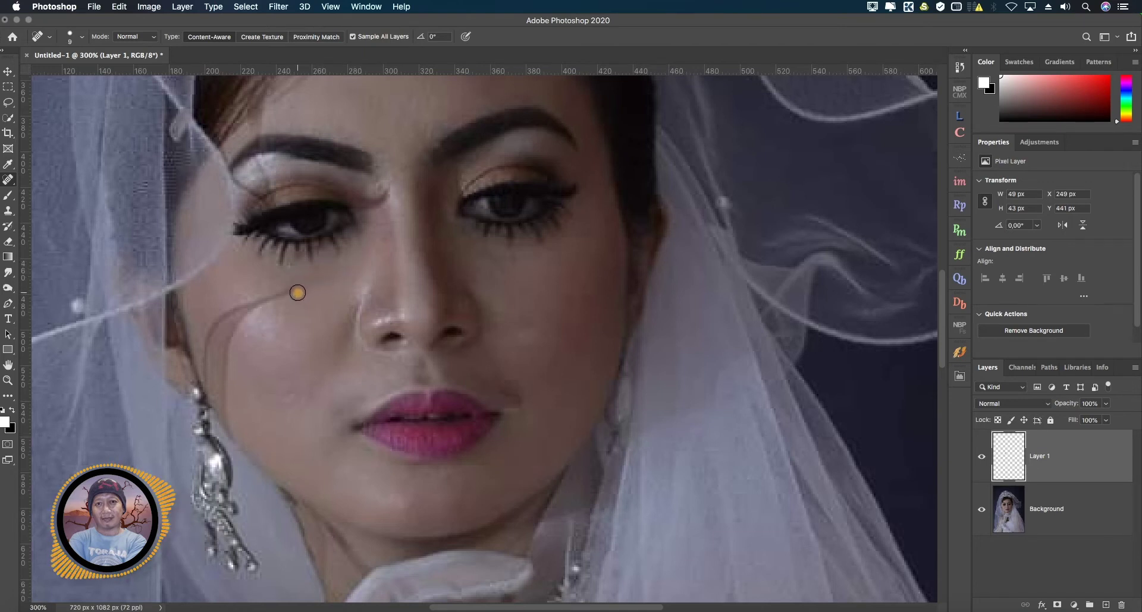
# Step: Heal away the rest of the veil line curving across the cheek down to the earring
pyautogui.moveTo(296, 291); pyautogui.dragTo(271, 299)
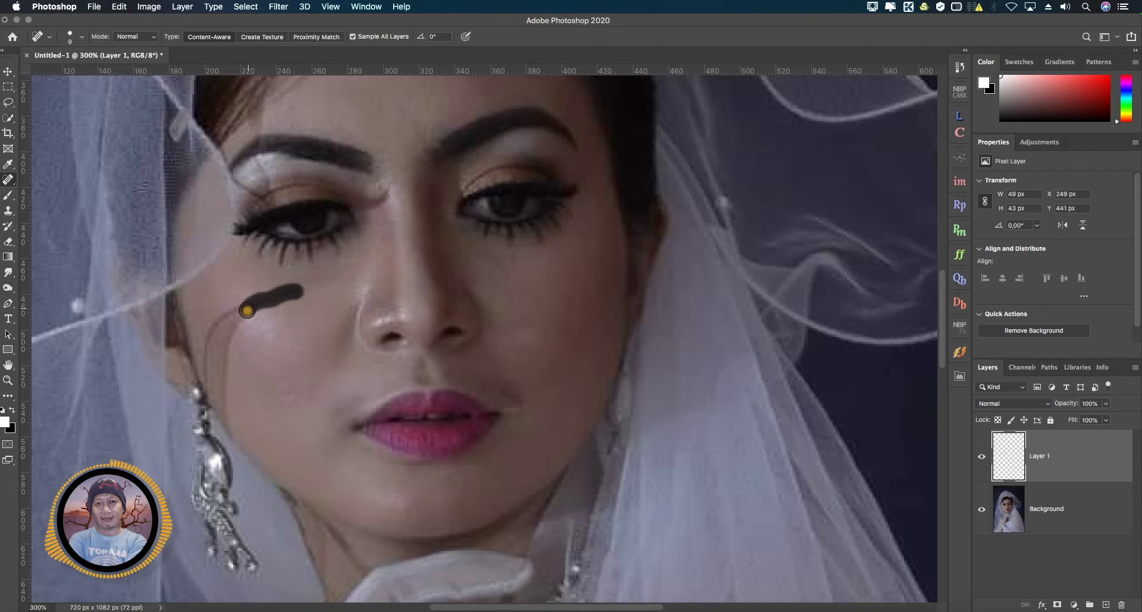
pyautogui.moveTo(245, 316); pyautogui.dragTo(237, 329)
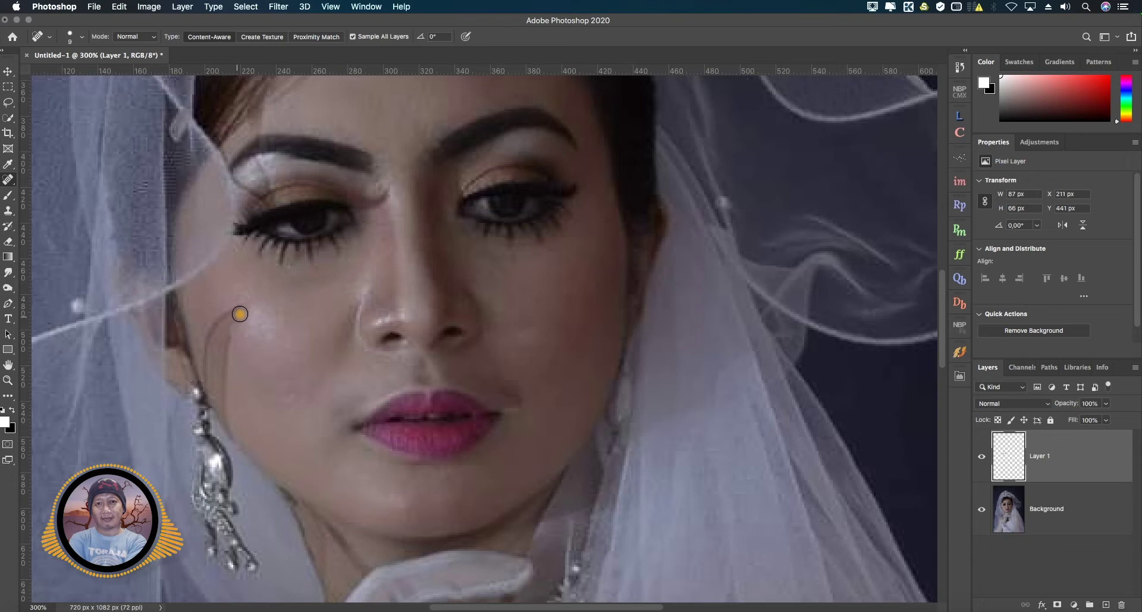
pyautogui.moveTo(240, 312); pyautogui.dragTo(205, 356)
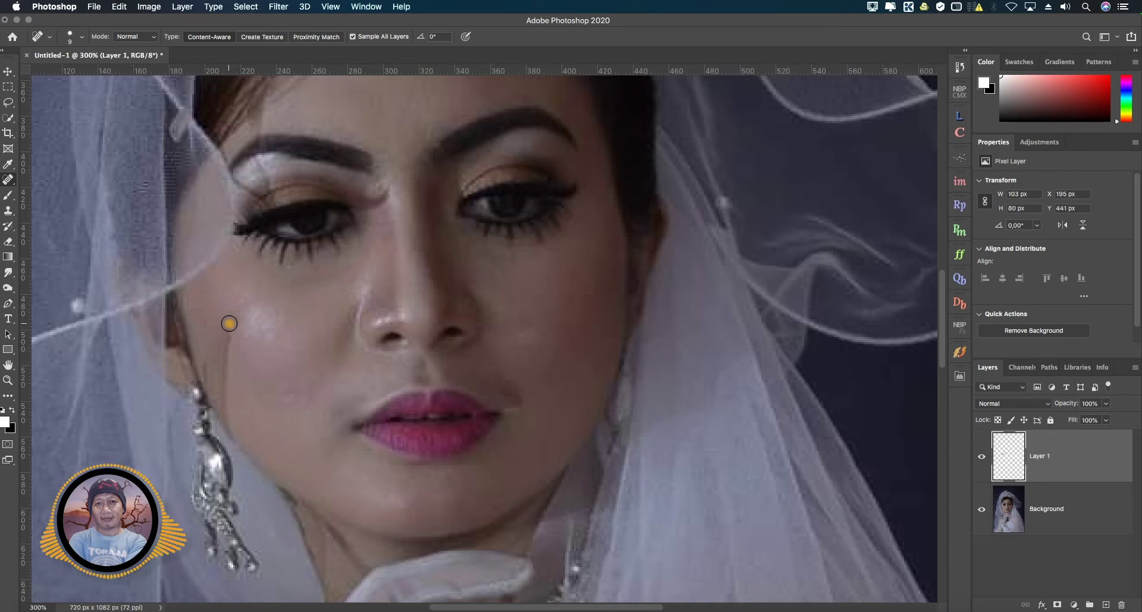
pyautogui.moveTo(229, 325); pyautogui.dragTo(225, 406)
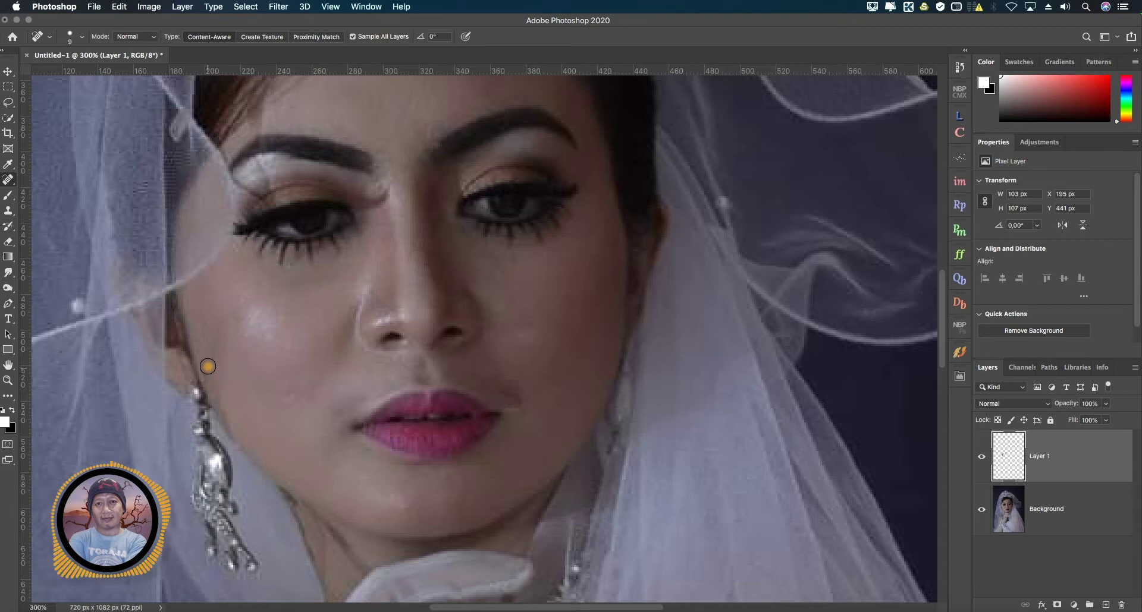
pyautogui.moveTo(202, 358); pyautogui.dragTo(206, 376)
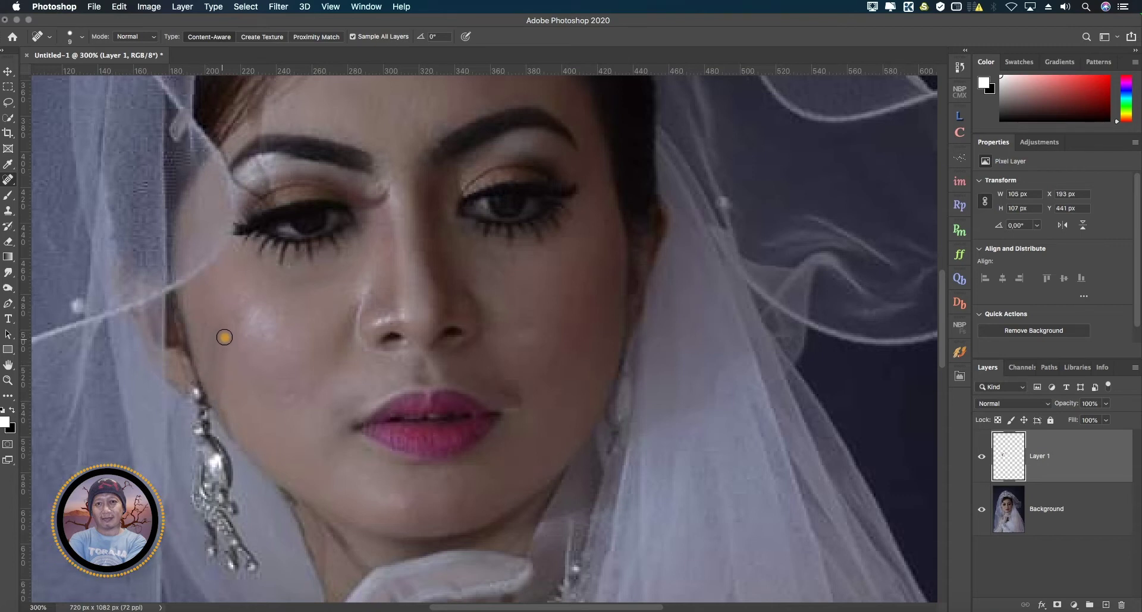
# Step: Clean up the remaining veil traces along the cheek and jaw edge beside the earring
pyautogui.moveTo(225, 334); pyautogui.dragTo(218, 378)
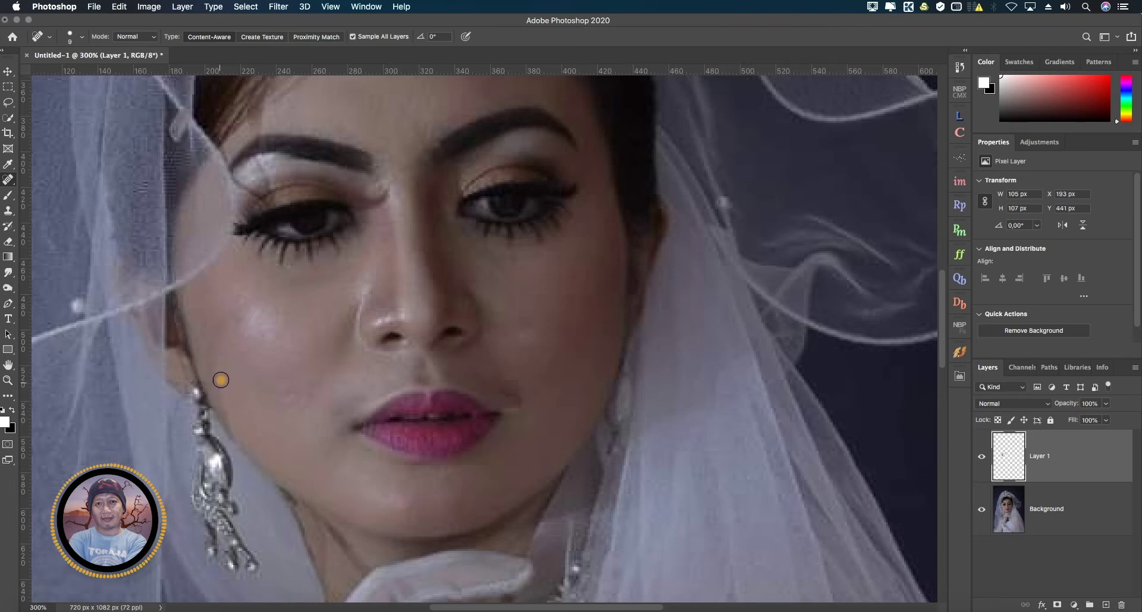
pyautogui.click(224, 411)
pyautogui.moveTo(216, 392); pyautogui.dragTo(216, 388)
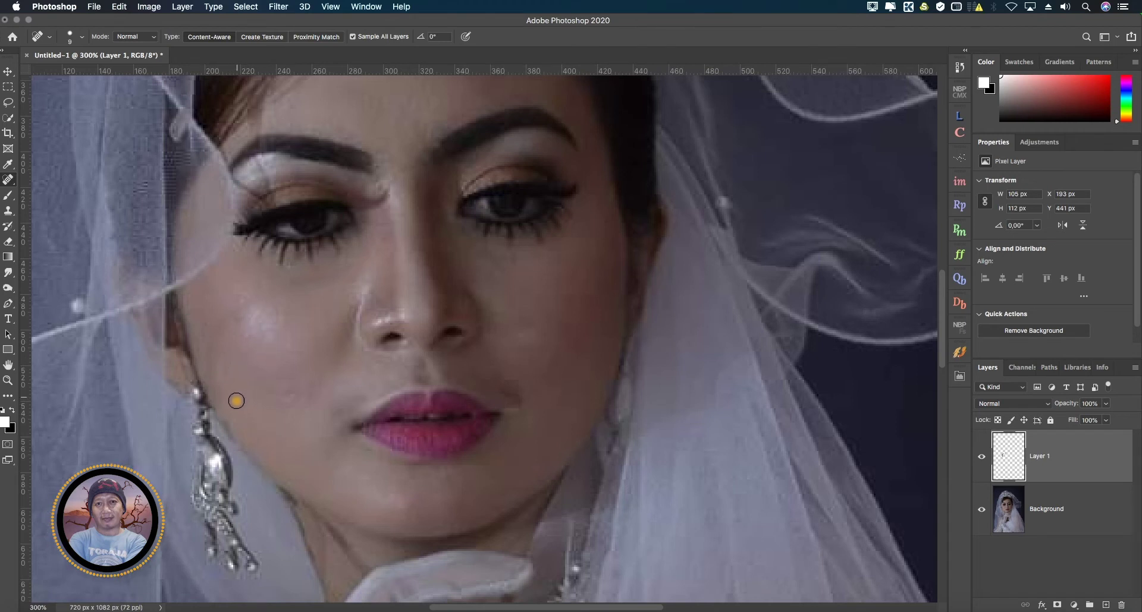
pyautogui.moveTo(229, 438)
pyautogui.mouseDown()
pyautogui.moveTo(220, 421)
pyautogui.moveTo(230, 429)
pyautogui.mouseUp()
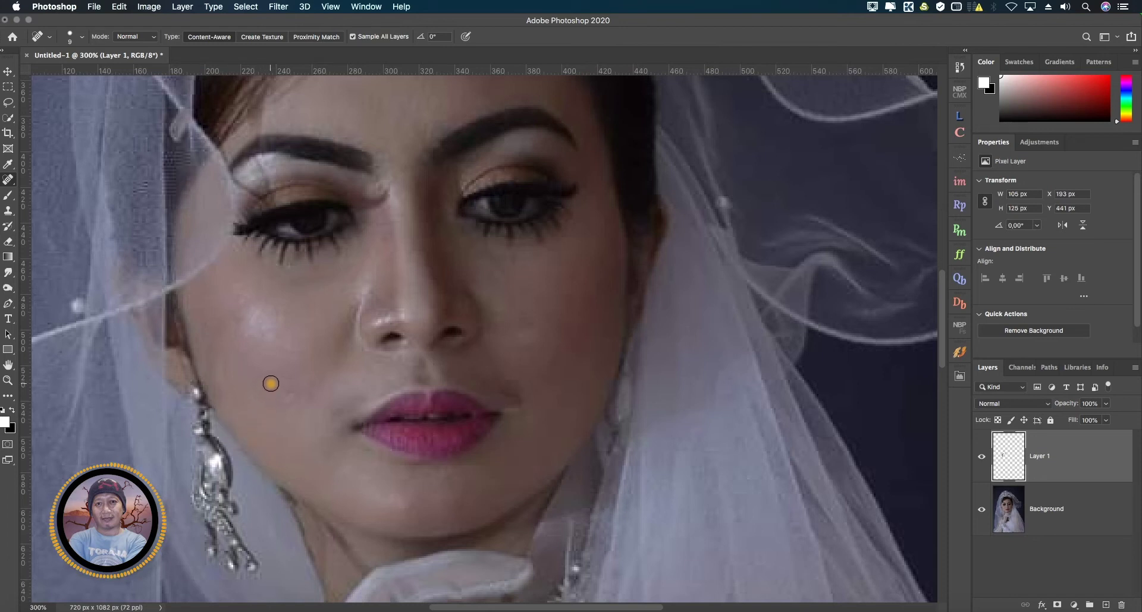
# Step: Heal the marks by the mouth corner and on both cheeks, and toggle Layer 1's visibility to compare before and after
pyautogui.moveTo(504, 383); pyautogui.dragTo(515, 405)
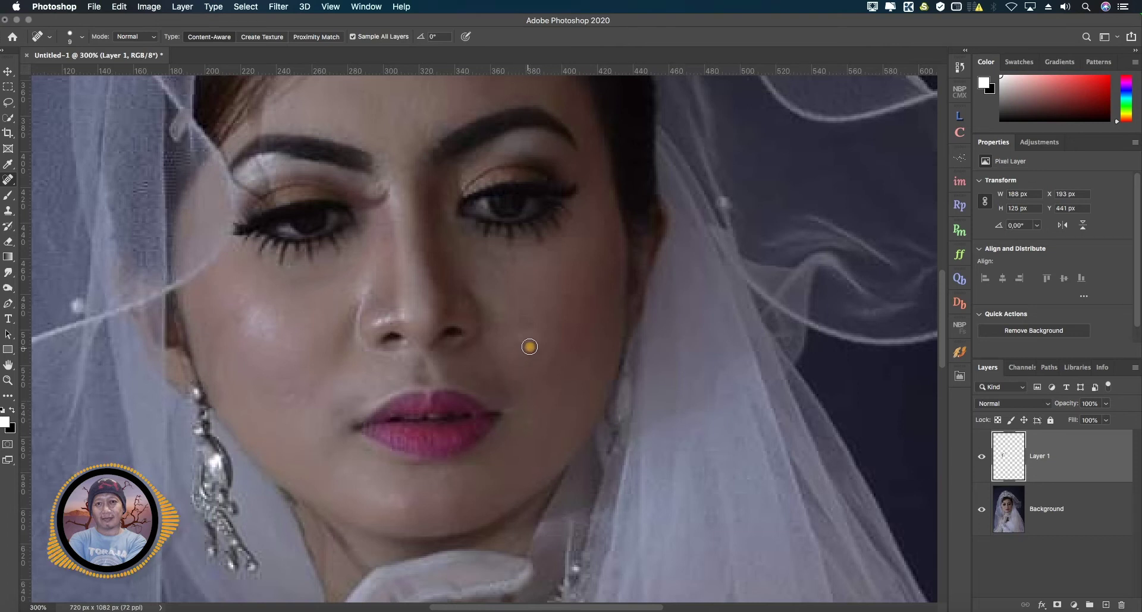
pyautogui.moveTo(533, 331); pyautogui.dragTo(530, 333)
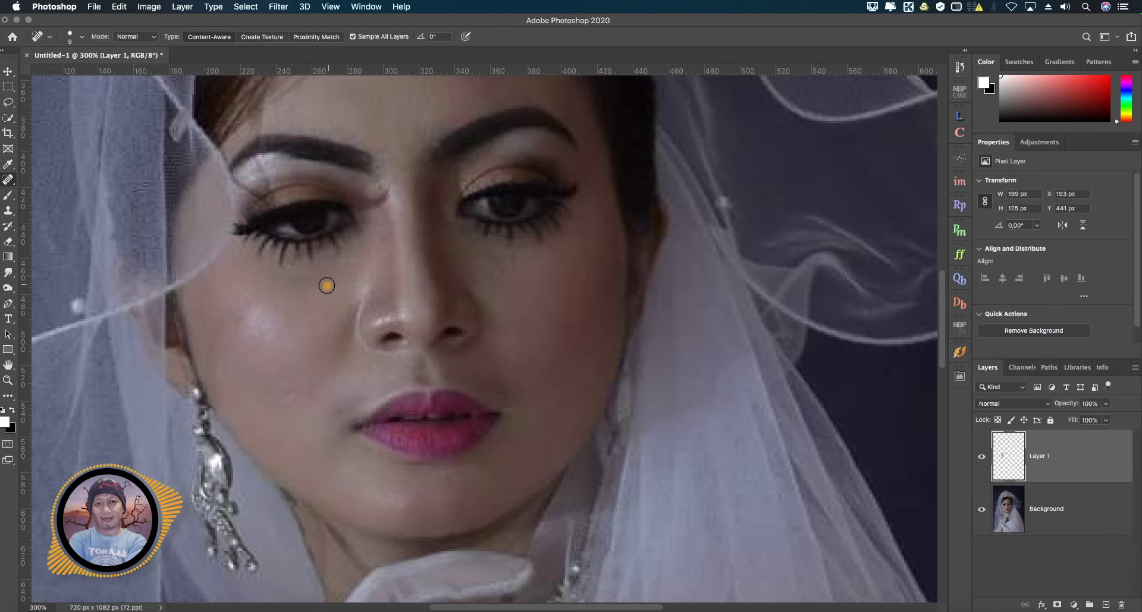
pyautogui.moveTo(330, 278)
pyautogui.mouseDown()
pyautogui.moveTo(229, 322)
pyautogui.moveTo(214, 367)
pyautogui.mouseUp()
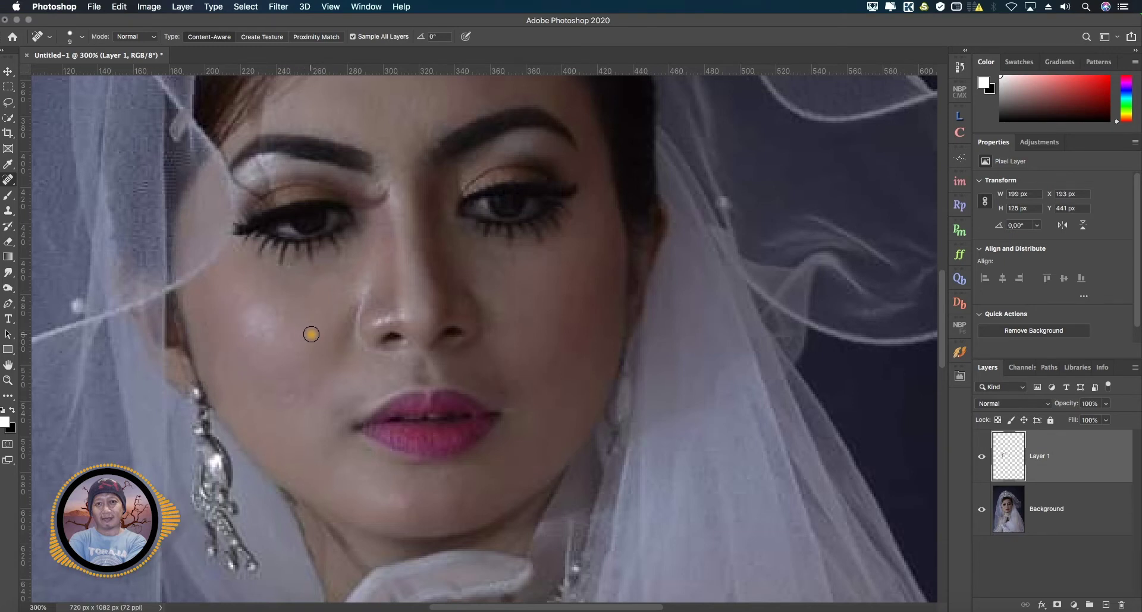
pyautogui.click(981, 456)
pyautogui.click(984, 457)
pyautogui.click(983, 457)
pyautogui.click(984, 456)
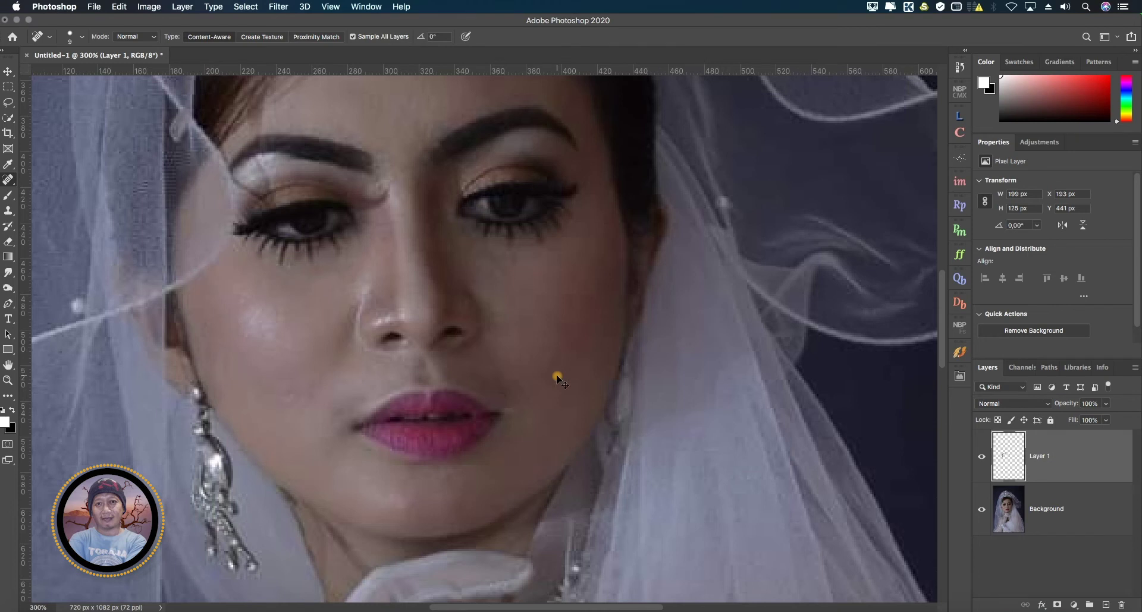
# Step: Add a Curves adjustment layer above Layer 1 and raise the middle of the RGB curve to brighten the image strongly
pyautogui.press('super+minus')
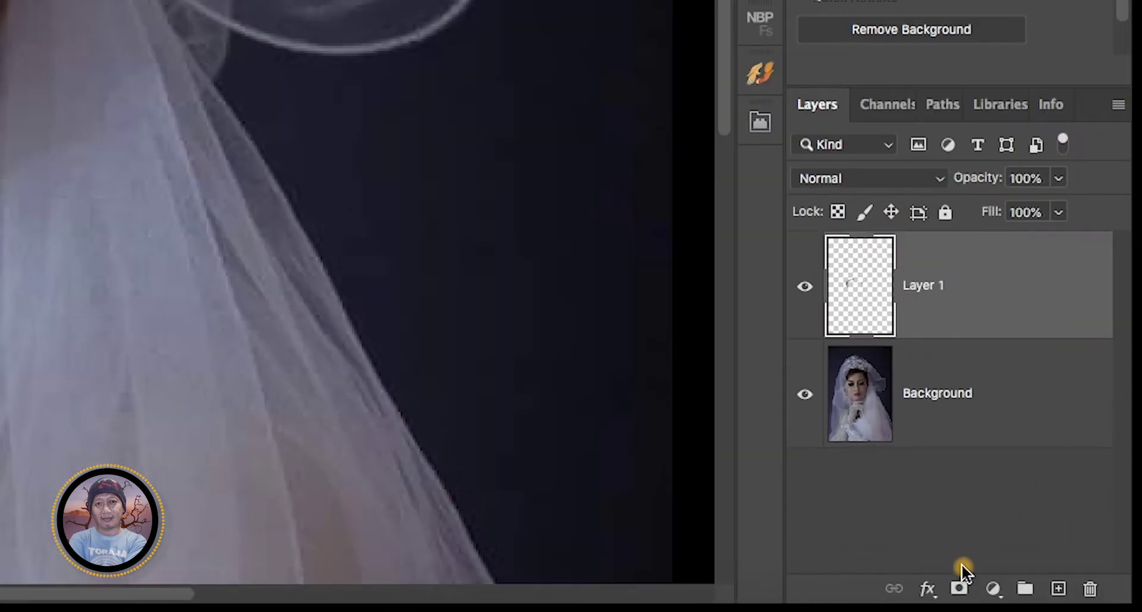
pyautogui.click(993, 589)
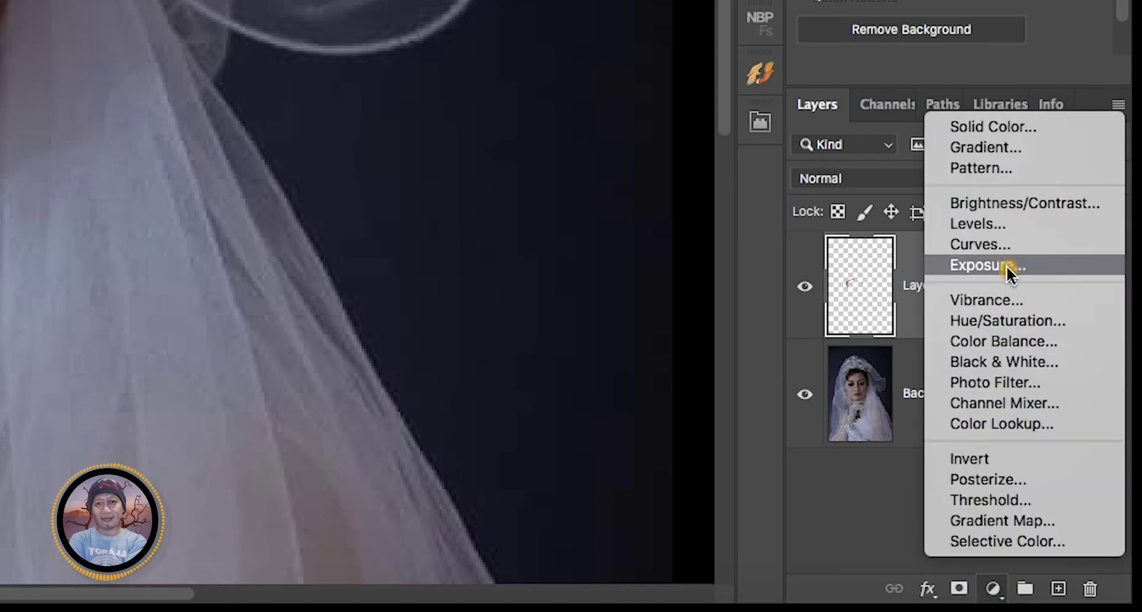
pyautogui.click(1005, 246)
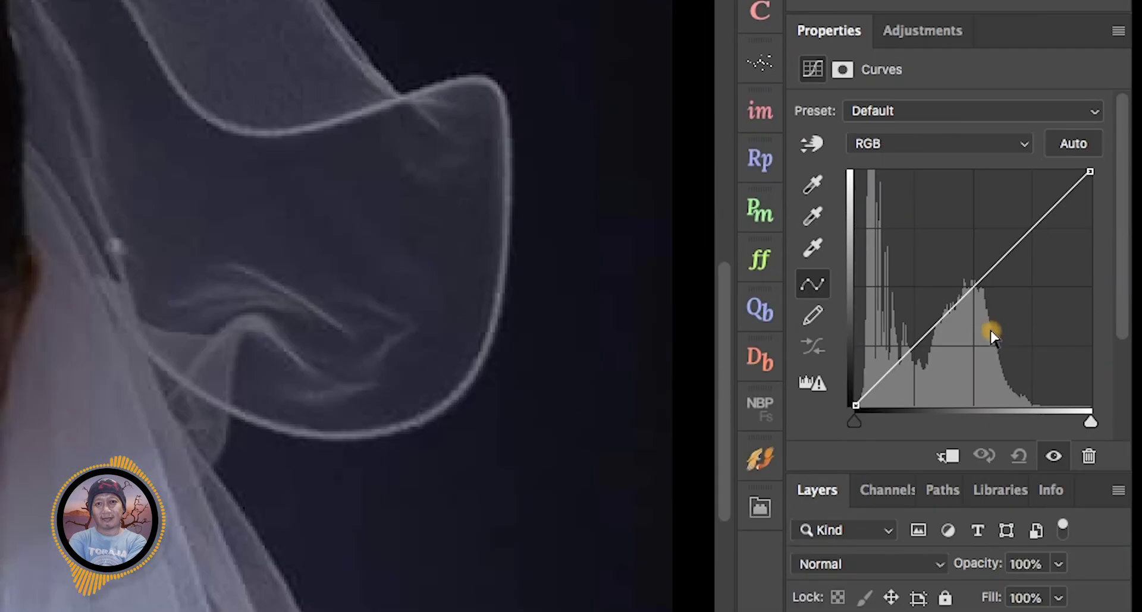
pyautogui.moveTo(977, 290); pyautogui.dragTo(956, 235)
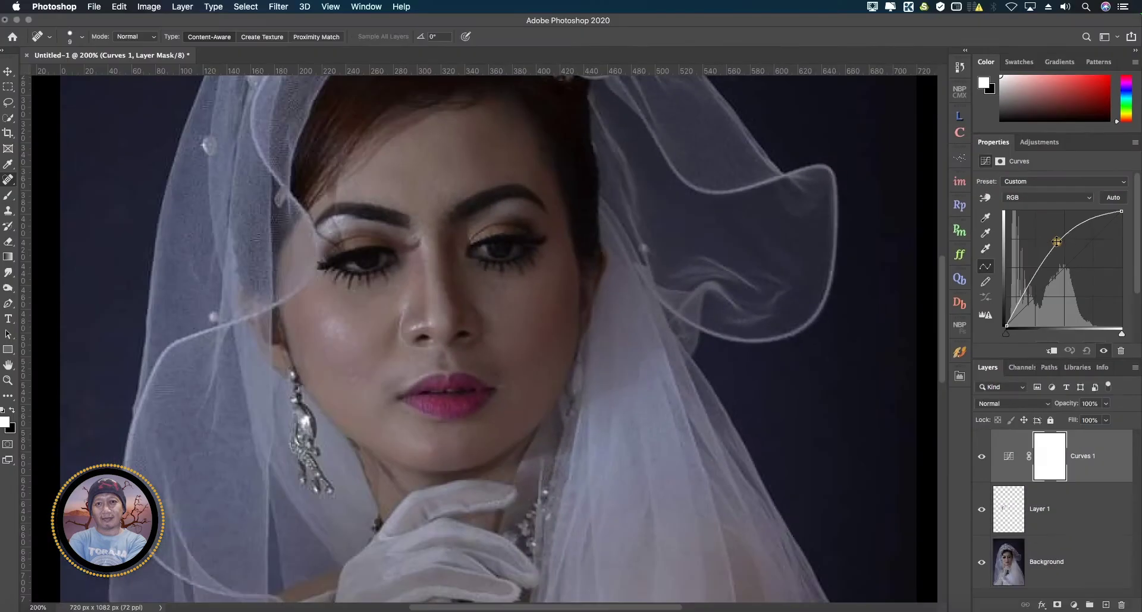
pyautogui.moveTo(1056, 242); pyautogui.dragTo(1053, 234)
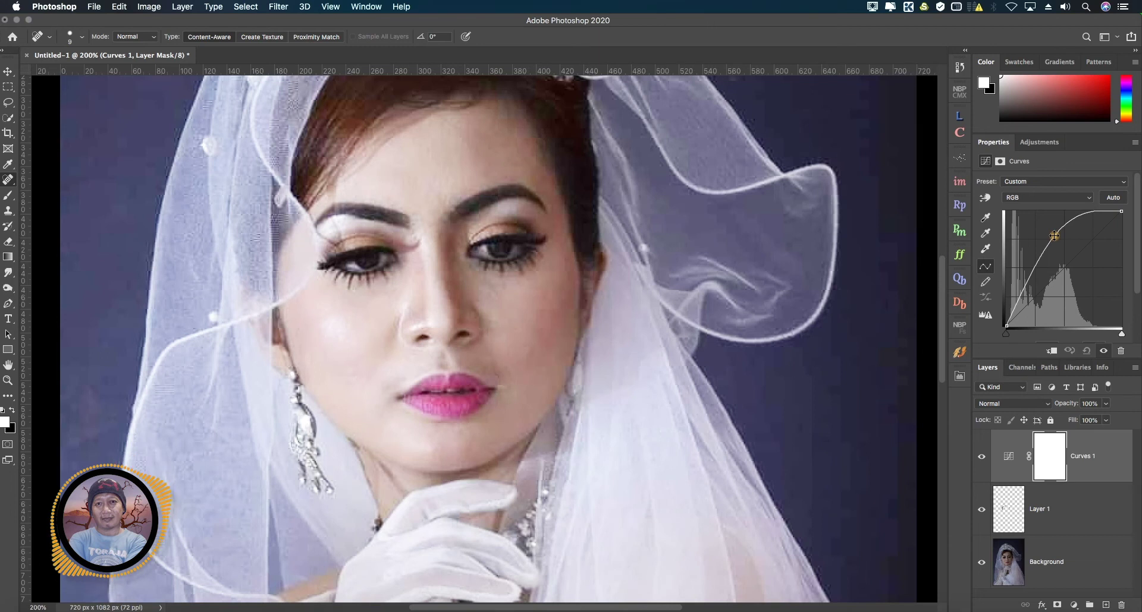
pyautogui.moveTo(1054, 235); pyautogui.dragTo(1061, 263)
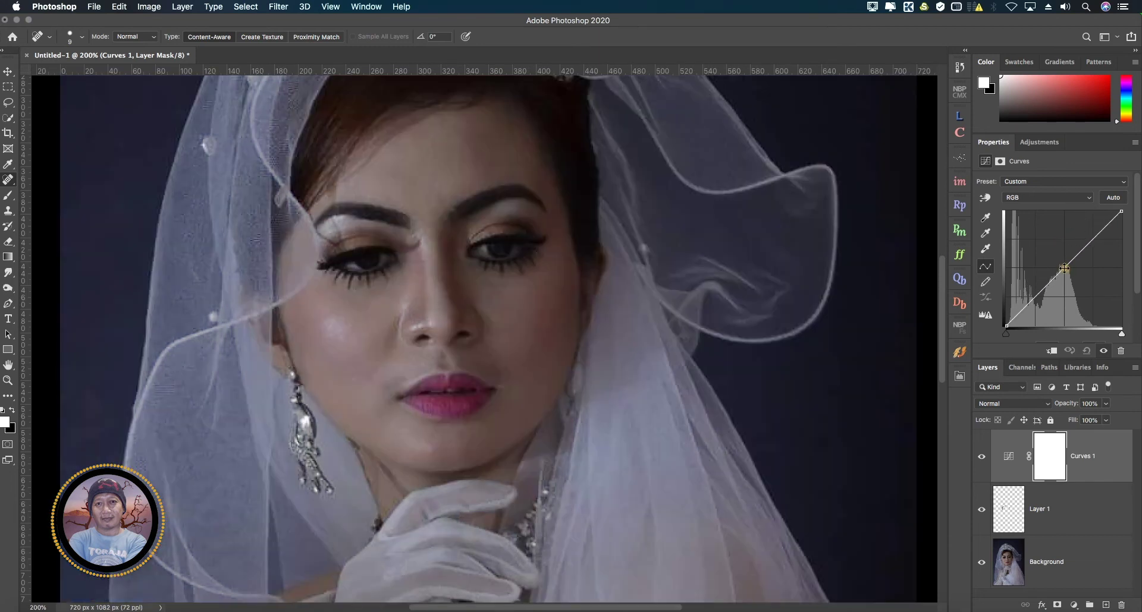
pyautogui.moveTo(1063, 268); pyautogui.dragTo(1062, 264)
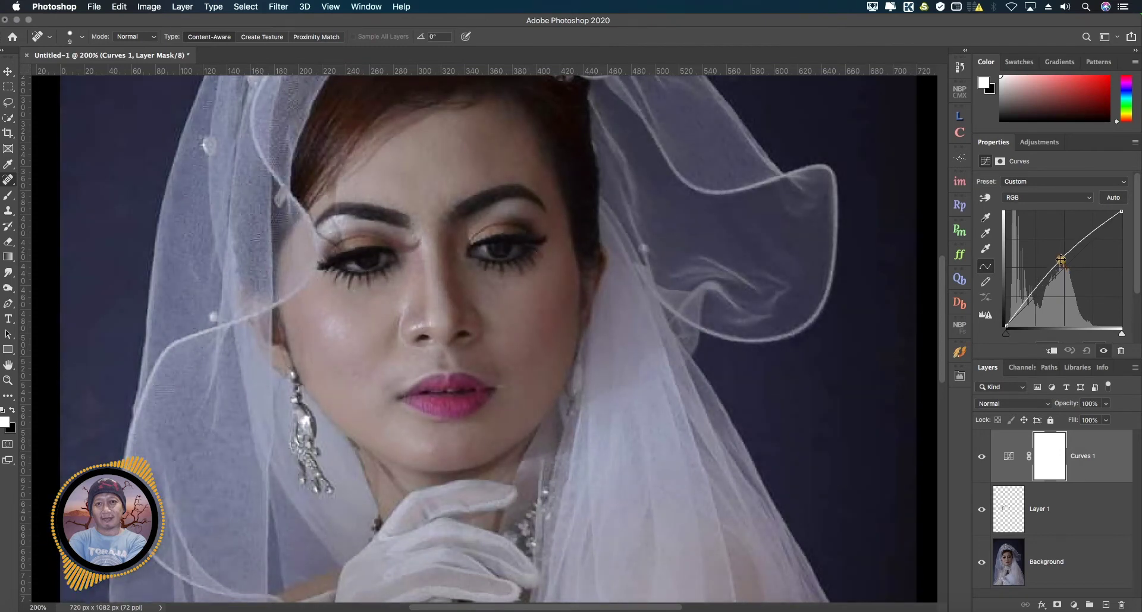
pyautogui.moveTo(1061, 261); pyautogui.dragTo(1053, 236)
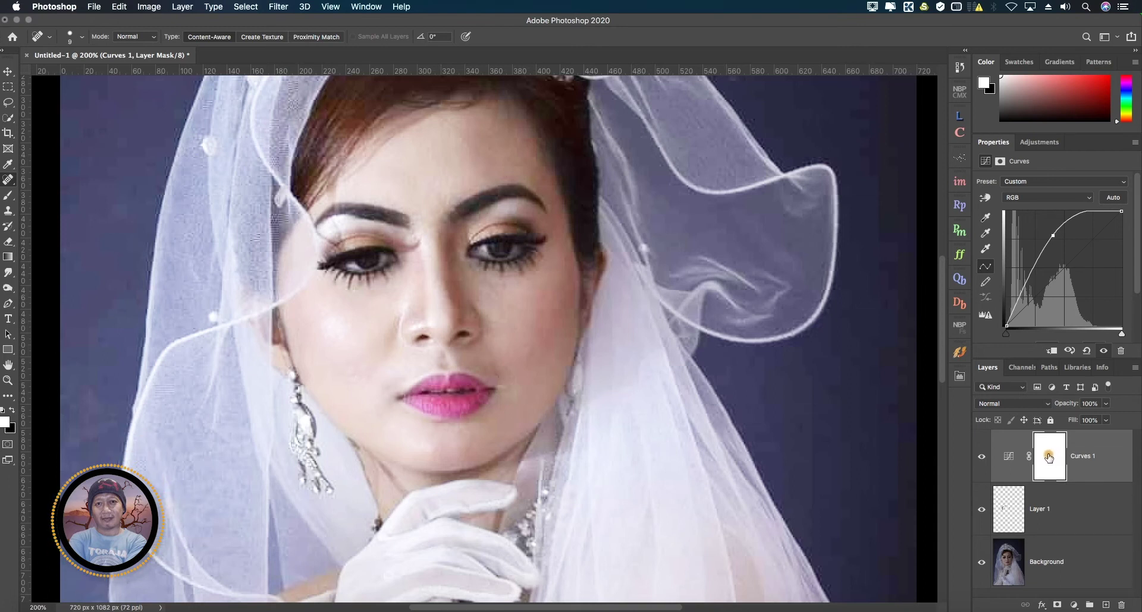
# Step: Invert the Curves mask to black and paint white over the shadowed side of the face with a 60 px brush at 30% opacity
pyautogui.press('super+i')
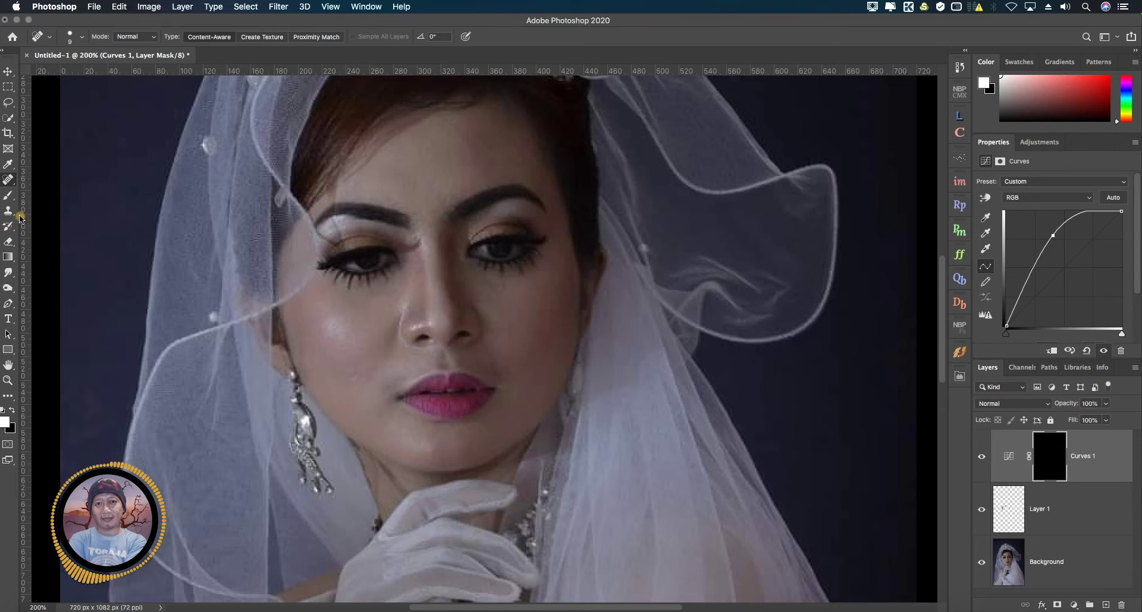
pyautogui.click(8, 197)
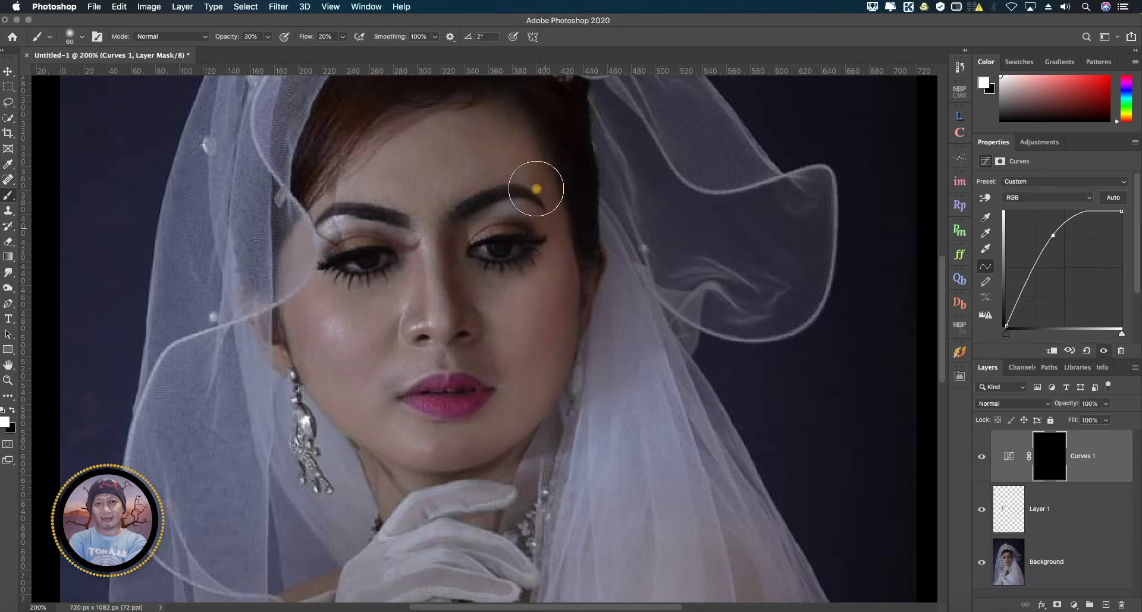
pyautogui.moveTo(543, 315)
pyautogui.mouseDown()
pyautogui.moveTo(512, 365)
pyautogui.moveTo(526, 365)
pyautogui.mouseUp()
pyautogui.moveTo(471, 440)
pyautogui.mouseDown()
pyautogui.moveTo(522, 396)
pyautogui.moveTo(510, 419)
pyautogui.moveTo(546, 369)
pyautogui.moveTo(543, 345)
pyautogui.moveTo(524, 367)
pyautogui.moveTo(506, 295)
pyautogui.moveTo(556, 304)
pyautogui.moveTo(545, 339)
pyautogui.moveTo(558, 258)
pyautogui.mouseUp()
pyautogui.moveTo(488, 111)
pyautogui.mouseDown()
pyautogui.moveTo(483, 141)
pyautogui.moveTo(496, 179)
pyautogui.moveTo(511, 161)
pyautogui.moveTo(506, 139)
pyautogui.moveTo(524, 134)
pyautogui.moveTo(548, 238)
pyautogui.moveTo(530, 316)
pyautogui.moveTo(501, 292)
pyautogui.moveTo(489, 301)
pyautogui.moveTo(475, 260)
pyautogui.moveTo(521, 389)
pyautogui.moveTo(497, 434)
pyautogui.moveTo(456, 445)
pyautogui.moveTo(518, 383)
pyautogui.moveTo(558, 260)
pyautogui.moveTo(550, 195)
pyautogui.moveTo(484, 125)
pyautogui.moveTo(496, 115)
pyautogui.moveTo(532, 178)
pyautogui.moveTo(480, 164)
pyautogui.moveTo(467, 180)
pyautogui.moveTo(484, 123)
pyautogui.moveTo(528, 140)
pyautogui.moveTo(550, 201)
pyautogui.moveTo(530, 293)
pyautogui.moveTo(496, 305)
pyautogui.moveTo(477, 286)
pyautogui.moveTo(514, 327)
pyautogui.moveTo(520, 379)
pyautogui.moveTo(486, 446)
pyautogui.moveTo(409, 438)
pyautogui.moveTo(325, 368)
pyautogui.mouseUp()
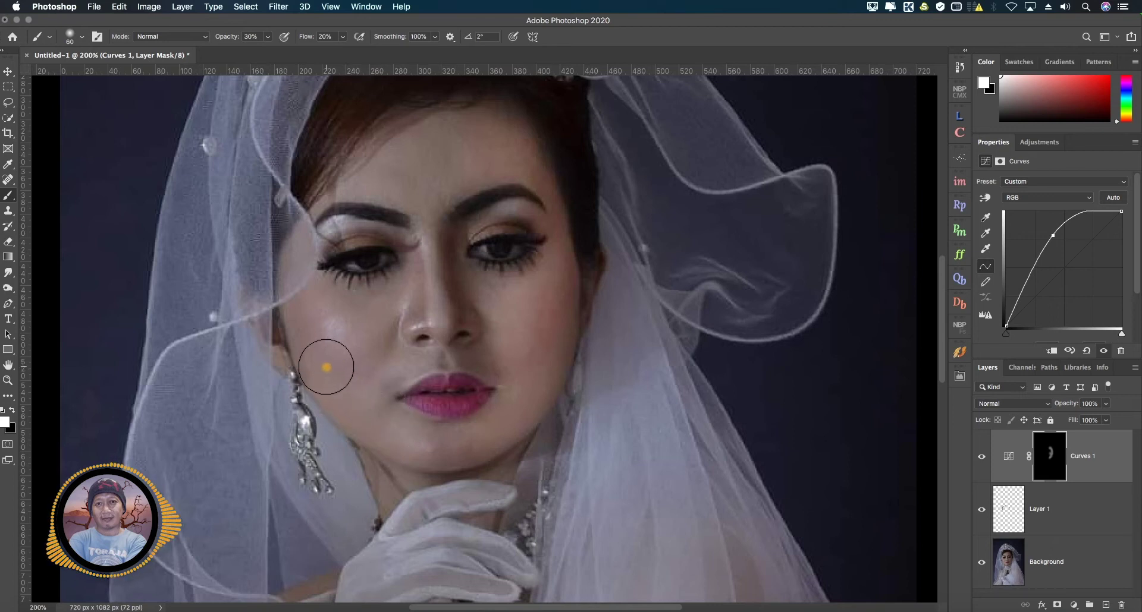
# Step: Reduce the brush to 35 px and set its opacity to 10%
pyautogui.press('[')
pyautogui.press('[')
pyautogui.press('[')
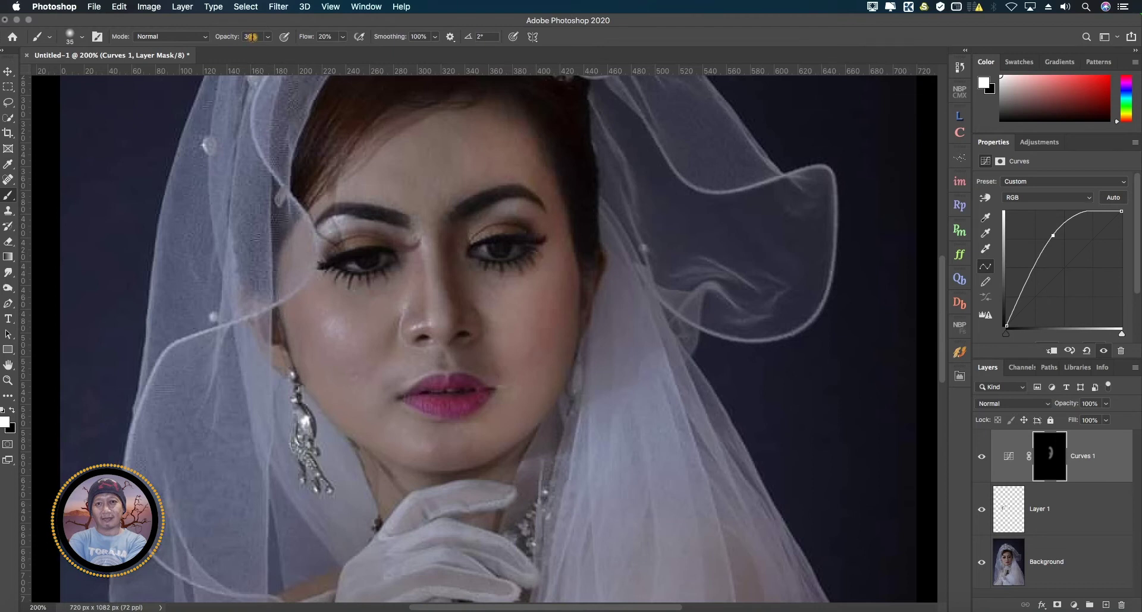
pyautogui.press('2')
pyautogui.press('1')
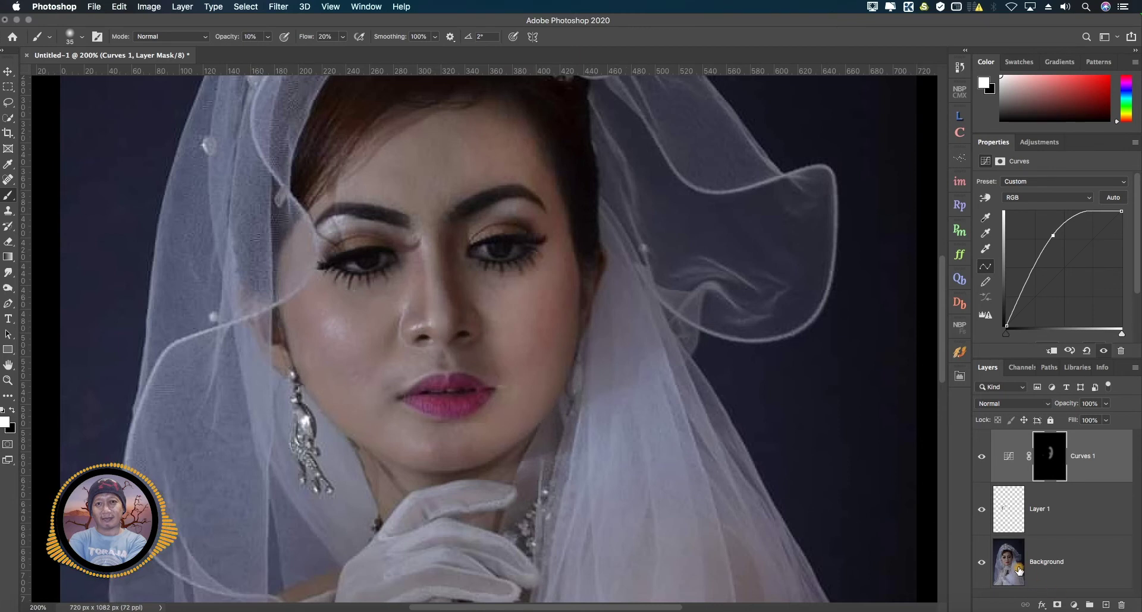
# Step: Make Layer 1 the active layer for retouching the veil line around the veiled eye
pyautogui.click(1006, 510)
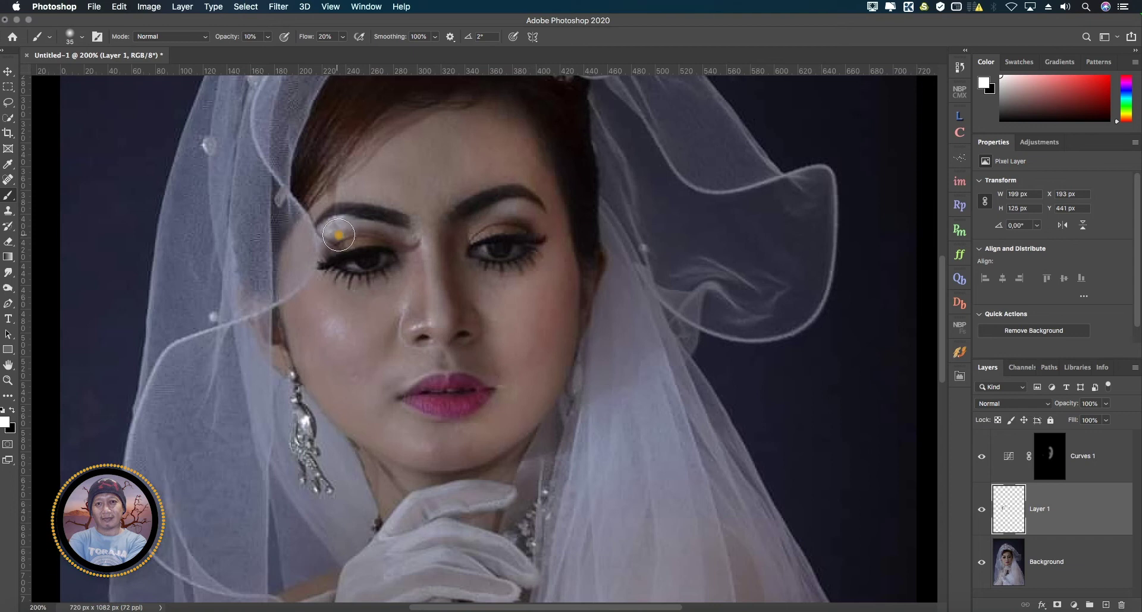
pyautogui.press('super+equal')
pyautogui.press('super+equal')
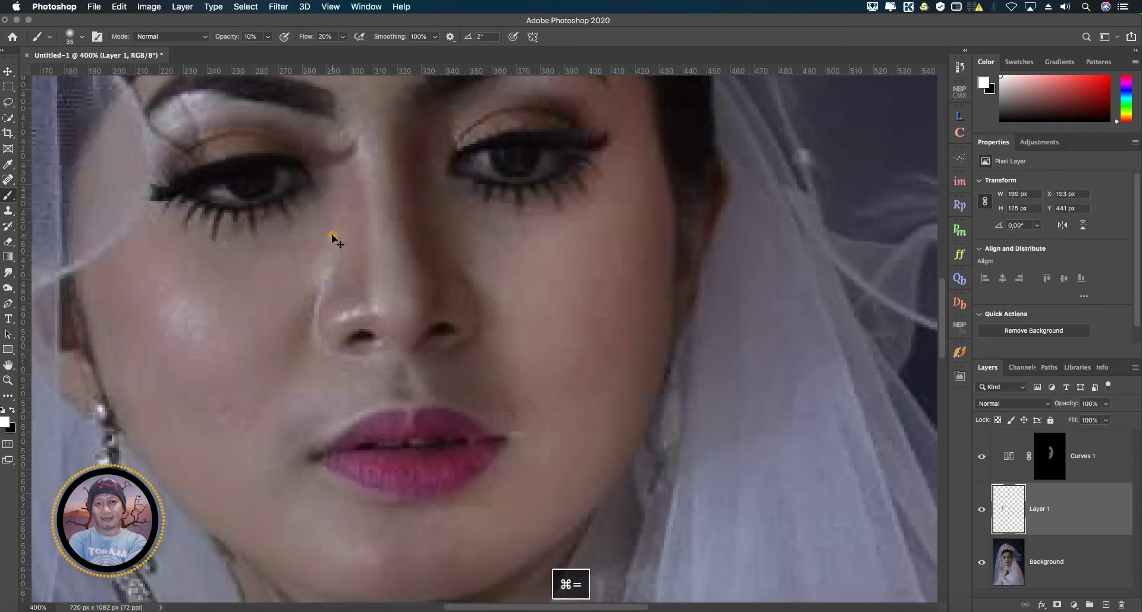
pyautogui.press('space')
pyautogui.moveTo(263, 223); pyautogui.dragTo(365, 347)
pyautogui.moveTo(284, 221); pyautogui.dragTo(301, 219)
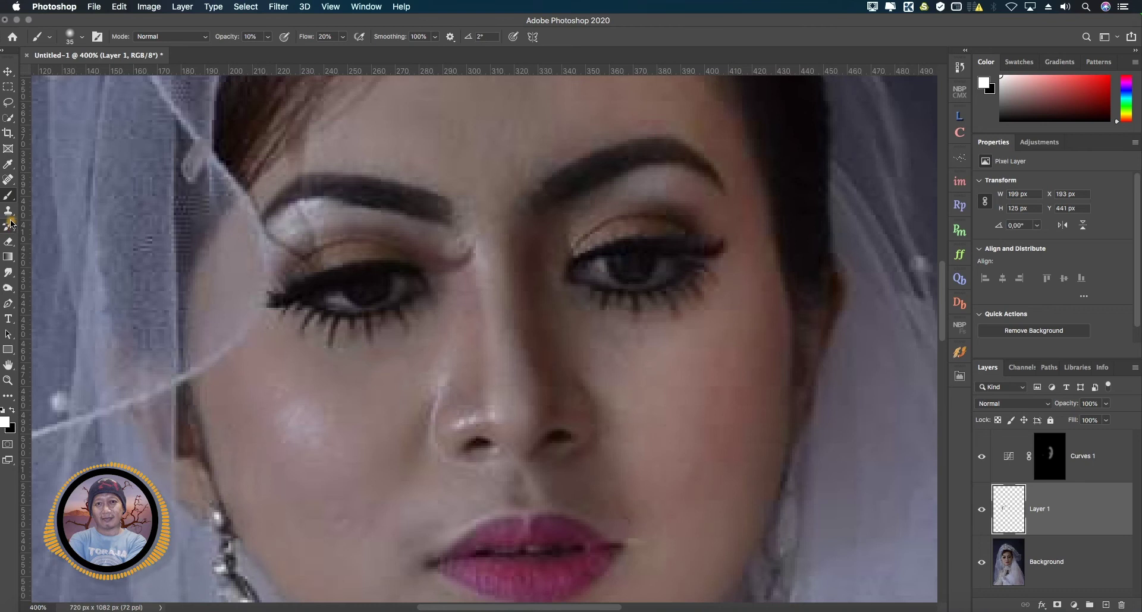
# Step: Try to remove the veil line below the eyebrow with content-aware spot healing, and undo the healing strokes
pyautogui.click(9, 180)
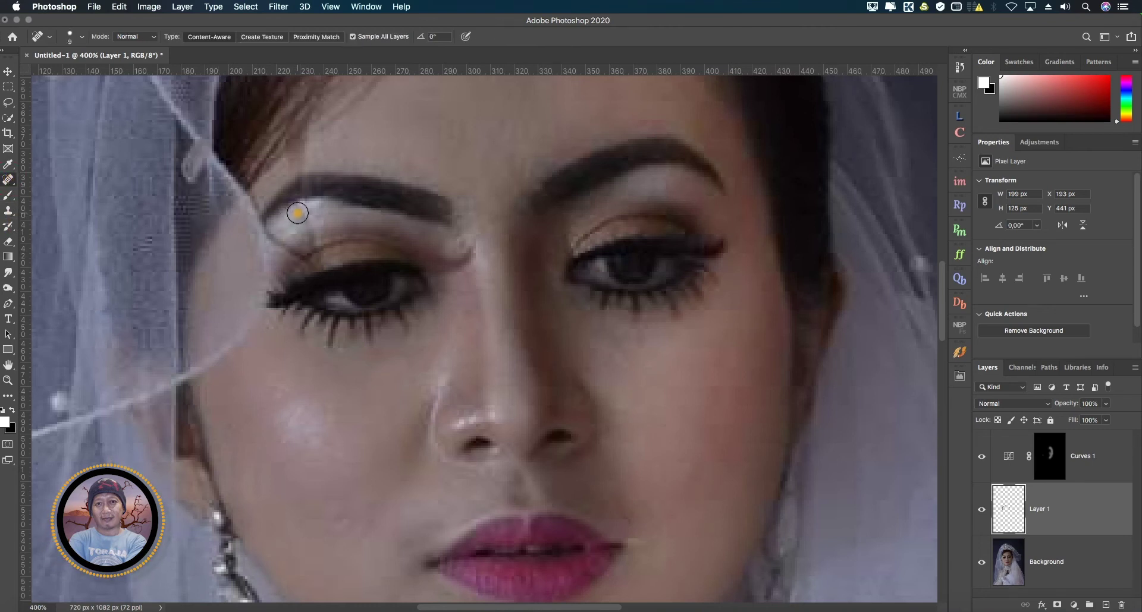
pyautogui.moveTo(298, 209); pyautogui.dragTo(303, 218)
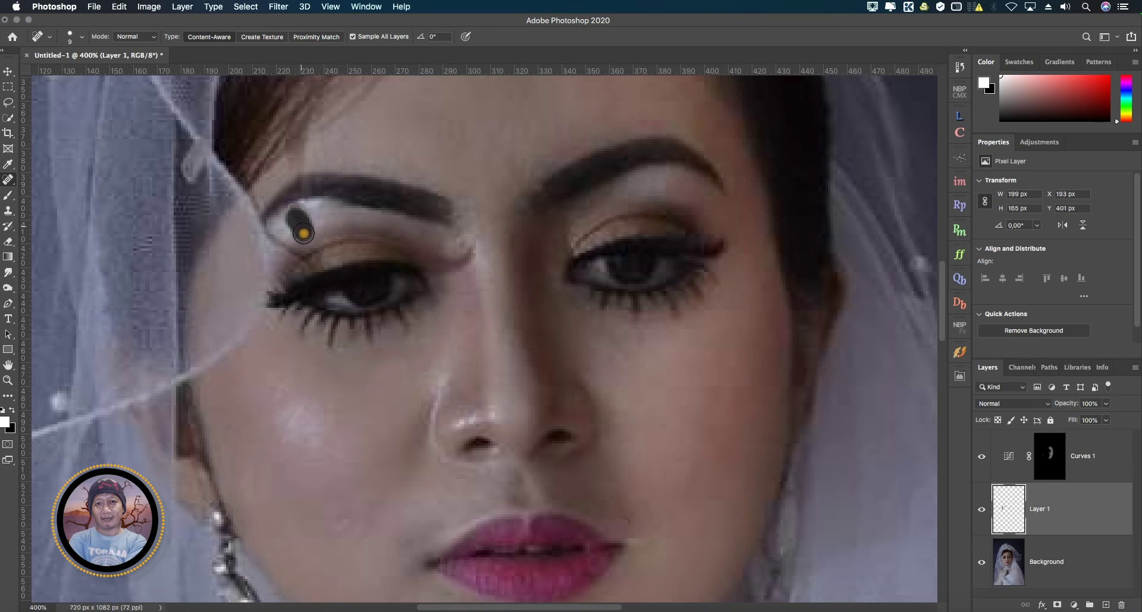
pyautogui.moveTo(302, 233); pyautogui.dragTo(304, 234)
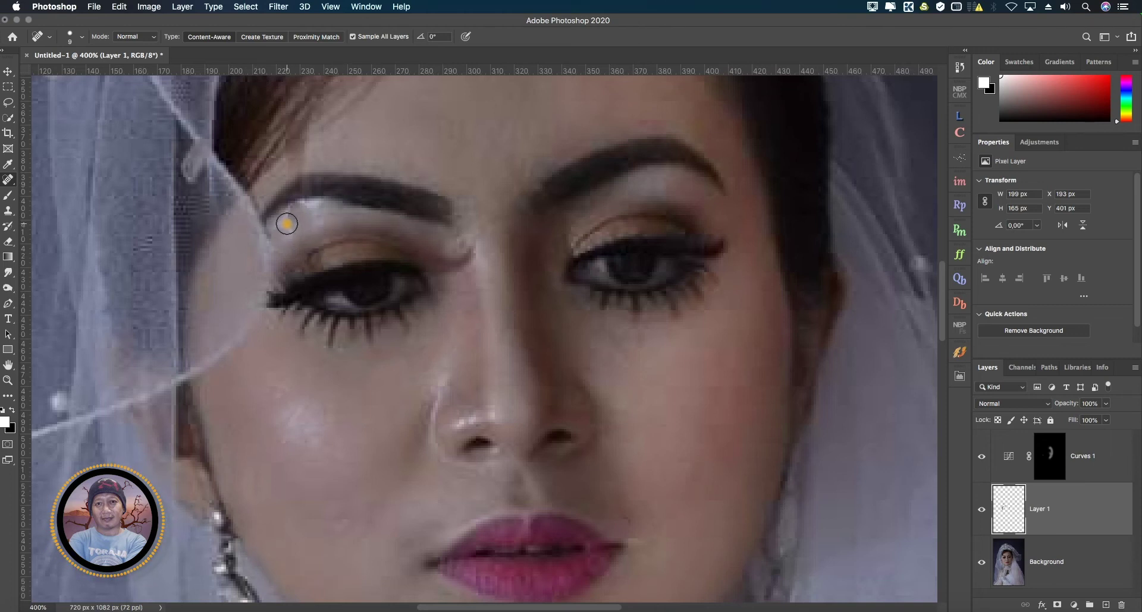
pyautogui.press('super+z')
pyautogui.press('super+z')
pyautogui.press('super+z')
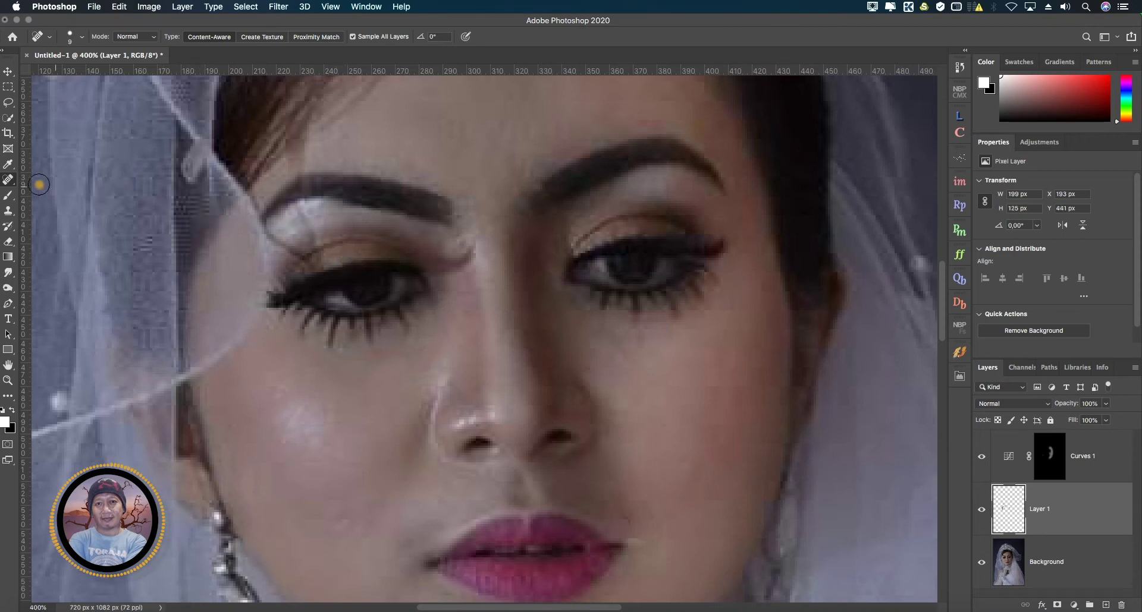
# Step: Clone clean skin over the veil line between eyebrow and eyelid with the Clone Stamp at 30% opacity, sampling all layers
pyautogui.click(8, 212)
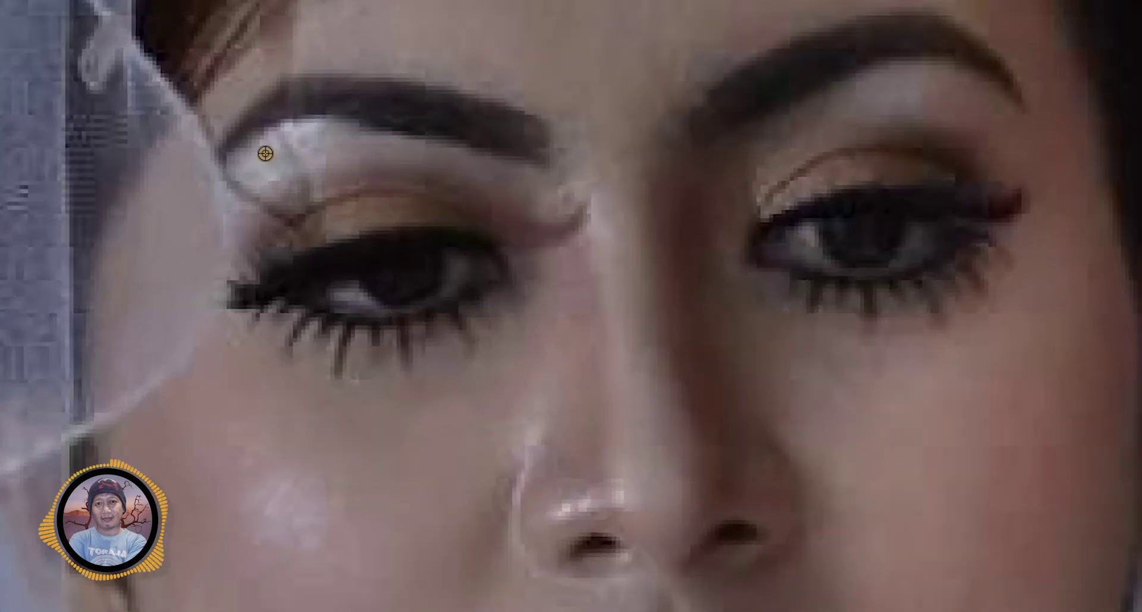
pyautogui.keyDown('alt'); pyautogui.click(265, 153); pyautogui.keyUp('alt')
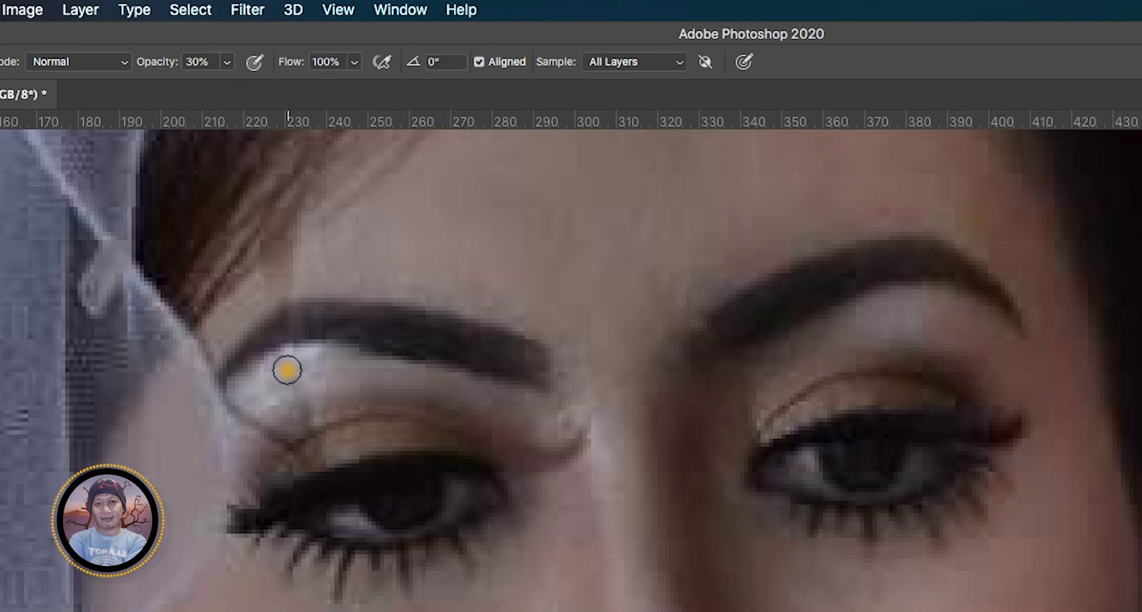
pyautogui.moveTo(287, 370)
pyautogui.mouseDown()
pyautogui.moveTo(277, 408)
pyautogui.moveTo(265, 387)
pyautogui.moveTo(285, 373)
pyautogui.moveTo(274, 407)
pyautogui.moveTo(261, 382)
pyautogui.moveTo(283, 372)
pyautogui.moveTo(311, 418)
pyautogui.moveTo(282, 366)
pyautogui.moveTo(304, 418)
pyautogui.mouseUp()
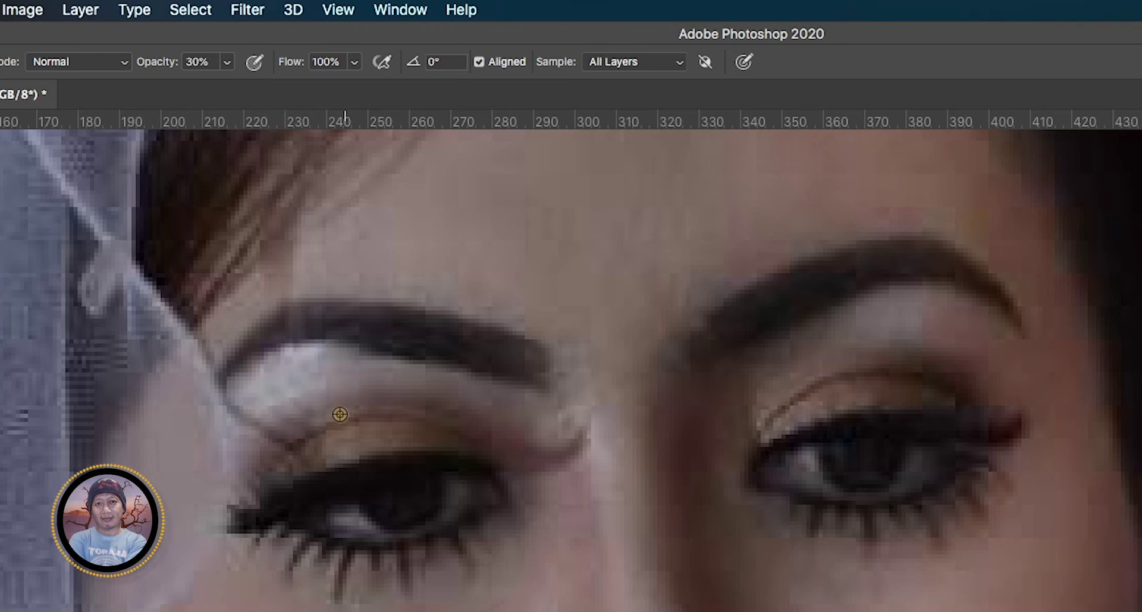
pyautogui.moveTo(311, 418); pyautogui.dragTo(312, 414)
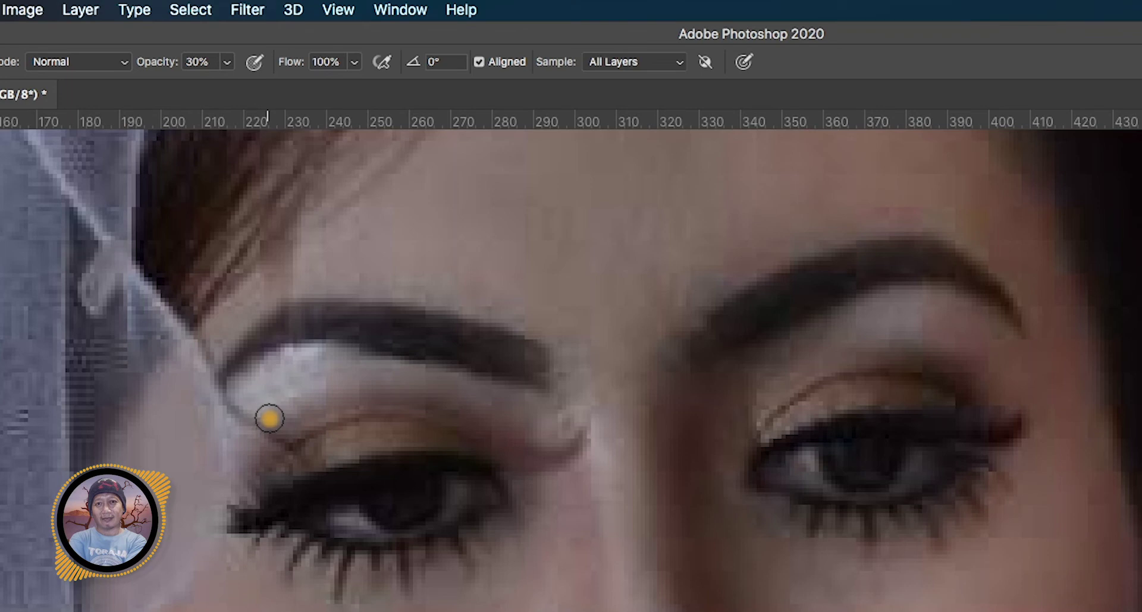
# Step: Resample the light skin under the eyebrow and clone it over the dark veil line running down to the eye's outer corner
pyautogui.keyDown('alt'); pyautogui.click(254, 383); pyautogui.keyUp('alt')
pyautogui.click(233, 392)
pyautogui.moveTo(232, 392); pyautogui.dragTo(282, 438)
pyautogui.moveTo(272, 435); pyautogui.dragTo(290, 448)
pyautogui.moveTo(280, 441); pyautogui.dragTo(287, 450)
pyautogui.moveTo(282, 445); pyautogui.dragTo(289, 450)
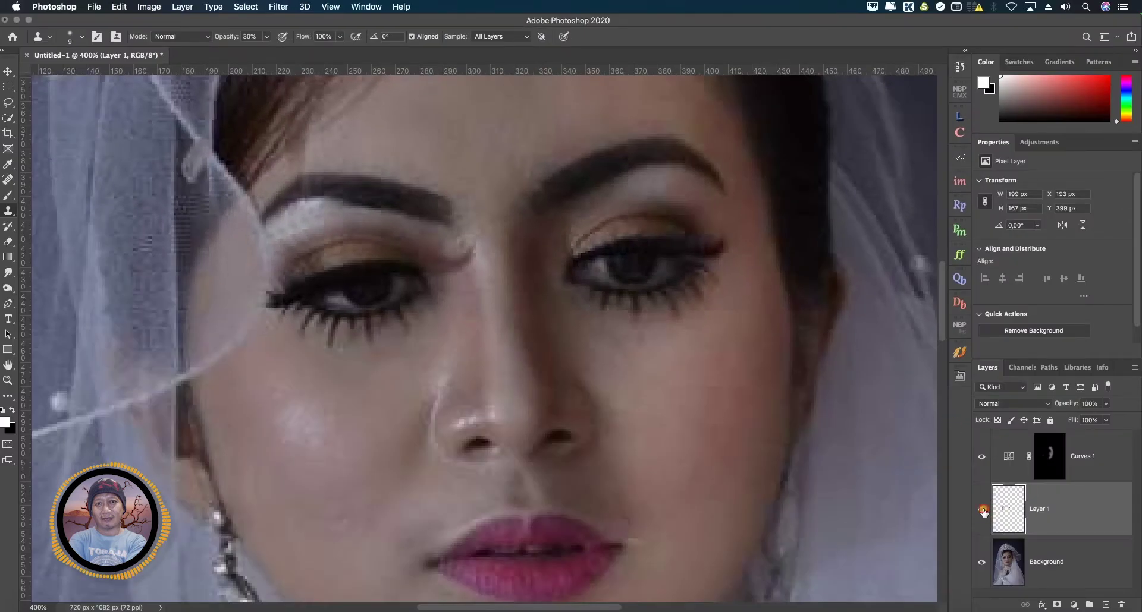
# Step: Toggle Layer 1's visibility to compare the eye area before and after cloning
pyautogui.click(983, 514)
pyautogui.click(983, 510)
pyautogui.click(983, 513)
pyautogui.click(982, 513)
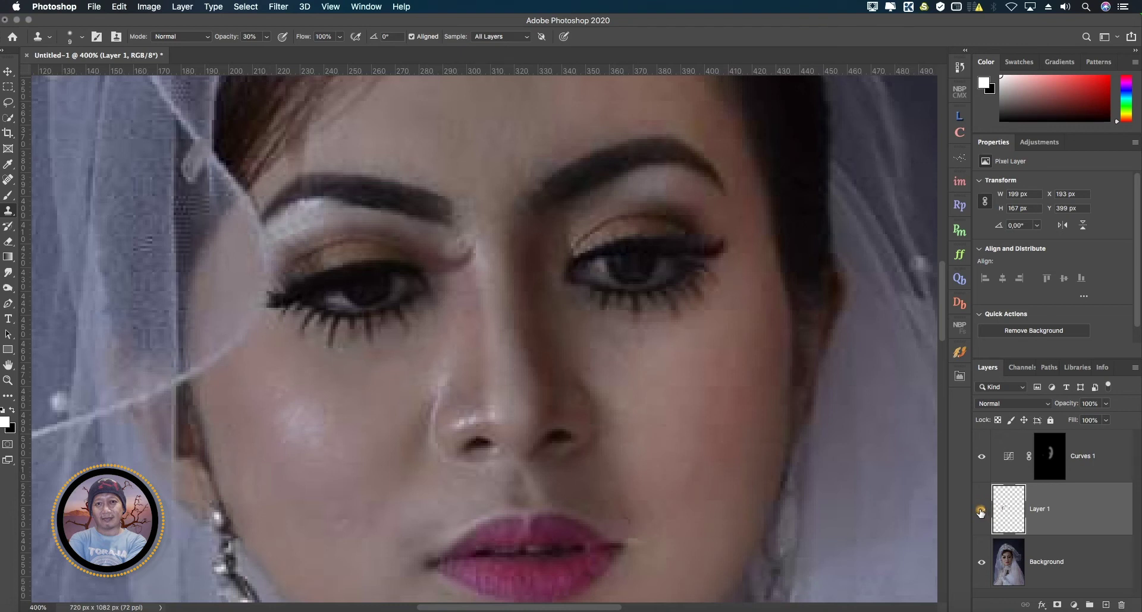
# Step: Select the Curves 1 layer and toggle its visibility to compare the whole portrait with and without the brightening
pyautogui.click(1097, 462)
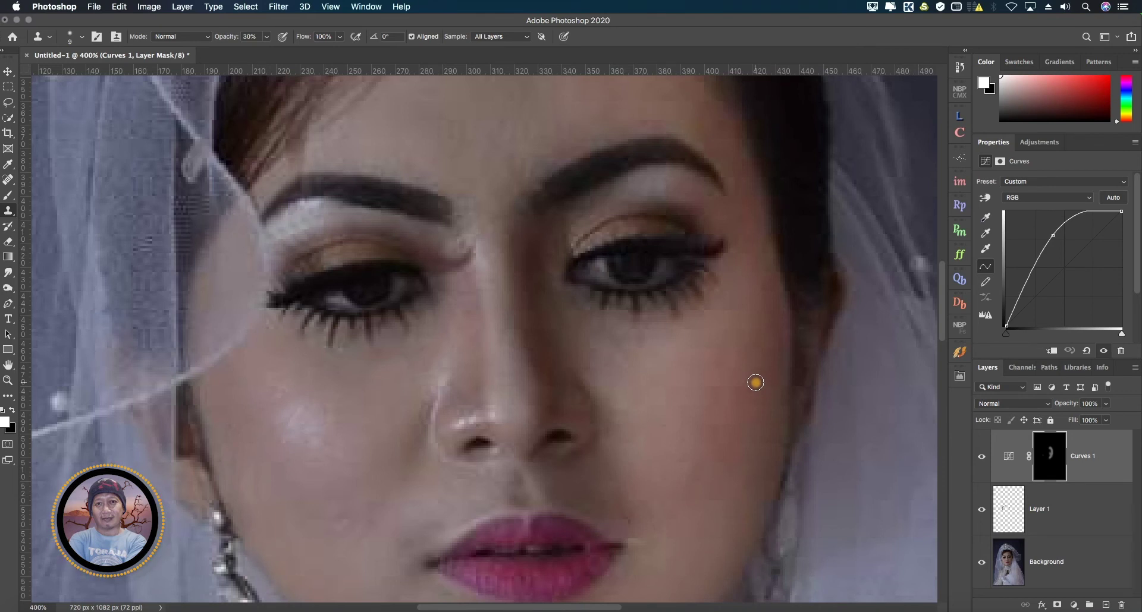
pyautogui.press('super+0')
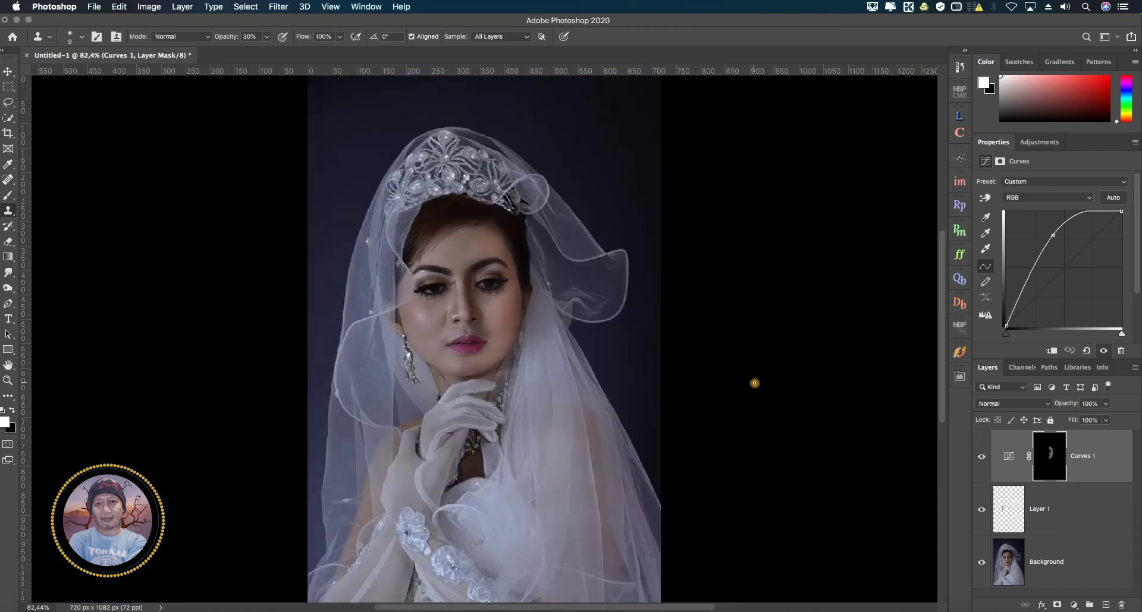
pyautogui.click(982, 456)
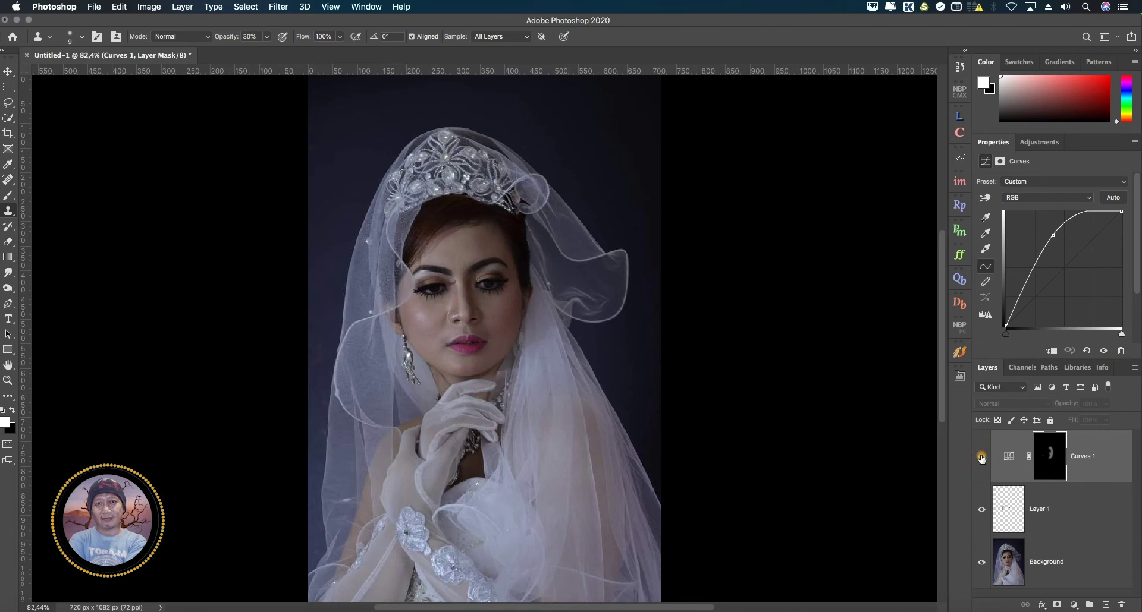
pyautogui.click(982, 457)
pyautogui.click(981, 457)
pyautogui.click(982, 457)
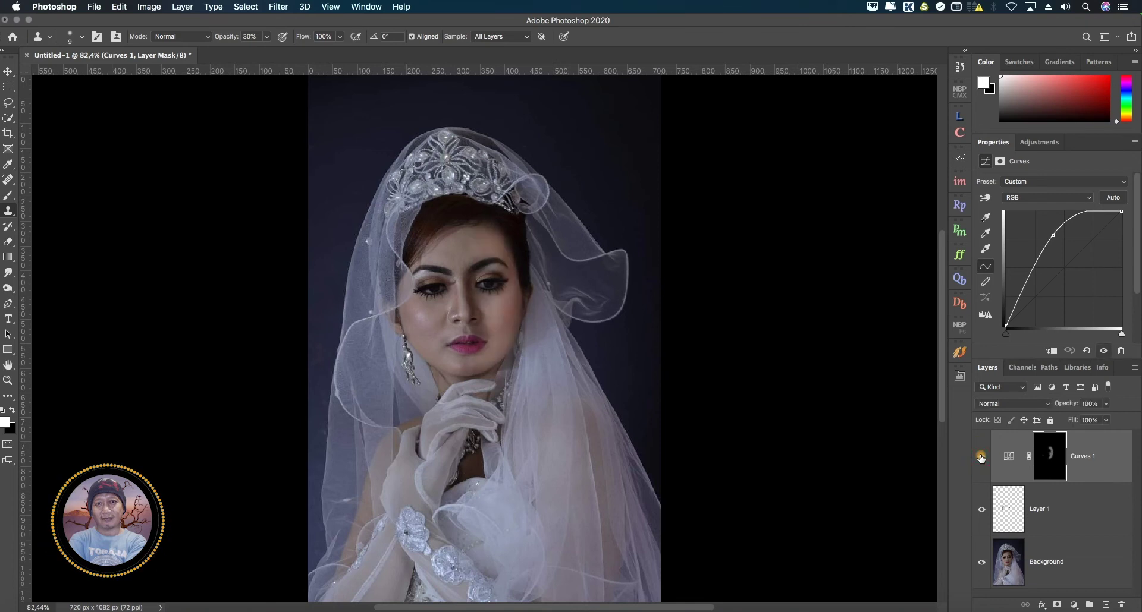
pyautogui.click(982, 456)
pyautogui.click(981, 458)
# Step: Paint white on the Curves 1 mask from the forehead across the face with a 90 px brush at 10% opacity
pyautogui.click(9, 197)
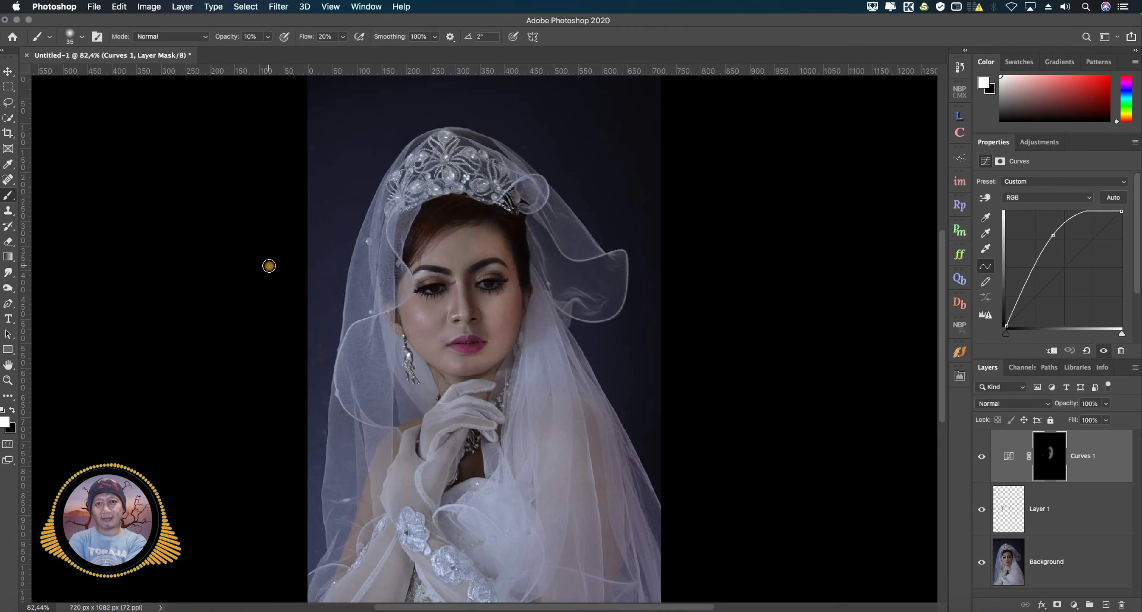
pyautogui.press(']')
pyautogui.press(']')
pyautogui.press(']')
pyautogui.press(']')
pyautogui.press(']')
pyautogui.press(']')
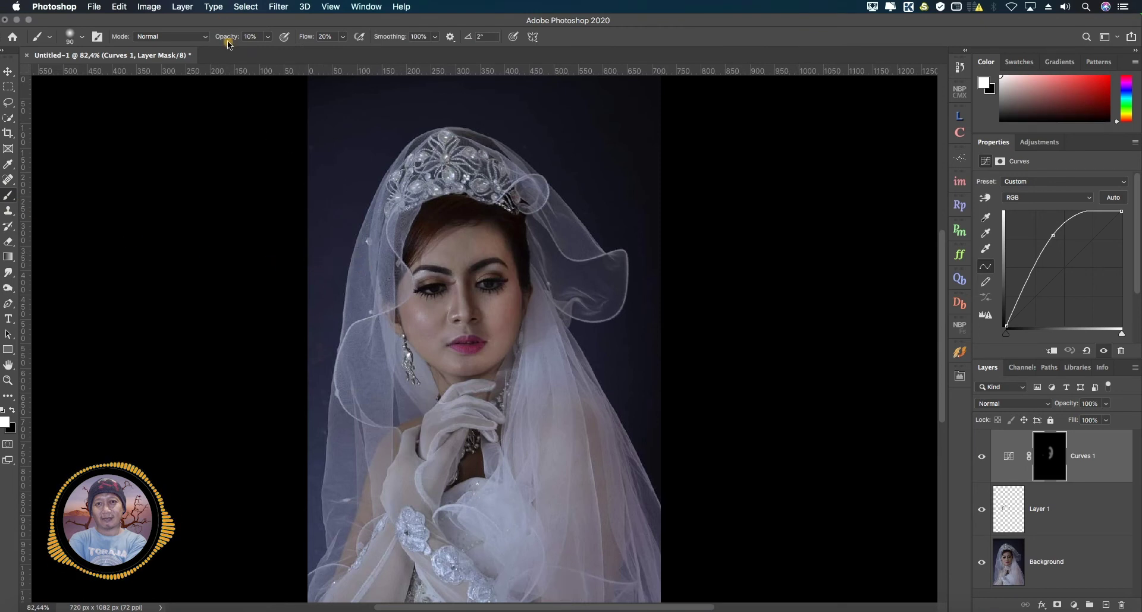
pyautogui.moveTo(470, 241)
pyautogui.mouseDown()
pyautogui.moveTo(450, 239)
pyautogui.moveTo(467, 242)
pyautogui.moveTo(444, 252)
pyautogui.moveTo(471, 244)
pyautogui.moveTo(428, 257)
pyautogui.moveTo(501, 273)
pyautogui.moveTo(577, 345)
pyautogui.mouseUp()
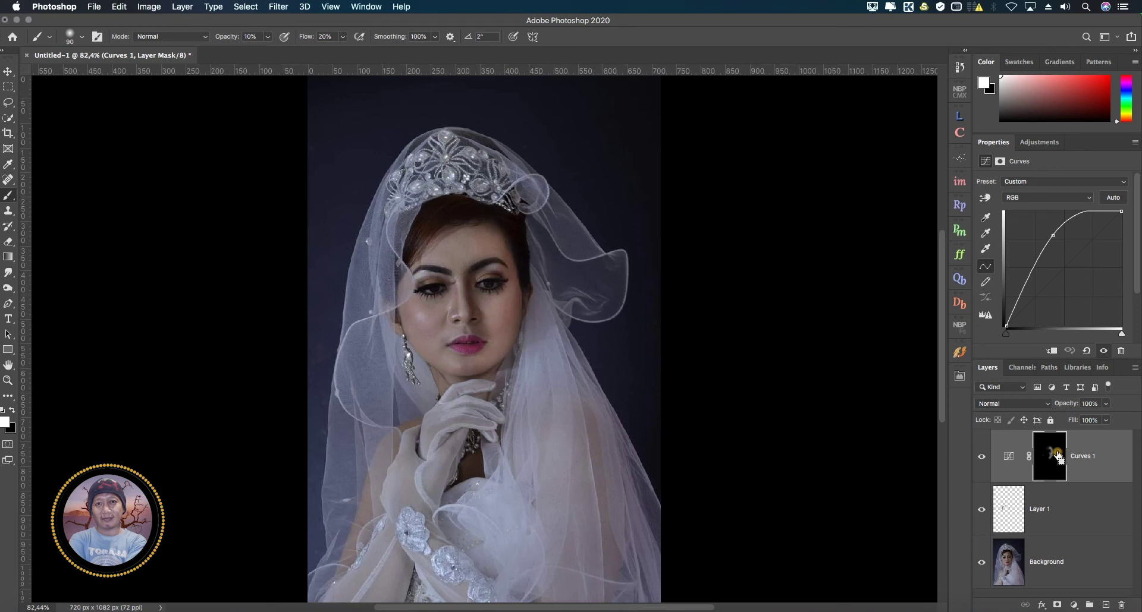
# Step: Stamp all visible layers into a new merged layer and open it in the Camera Raw Filter's Basic settings
pyautogui.press('alt+shift+super+e')
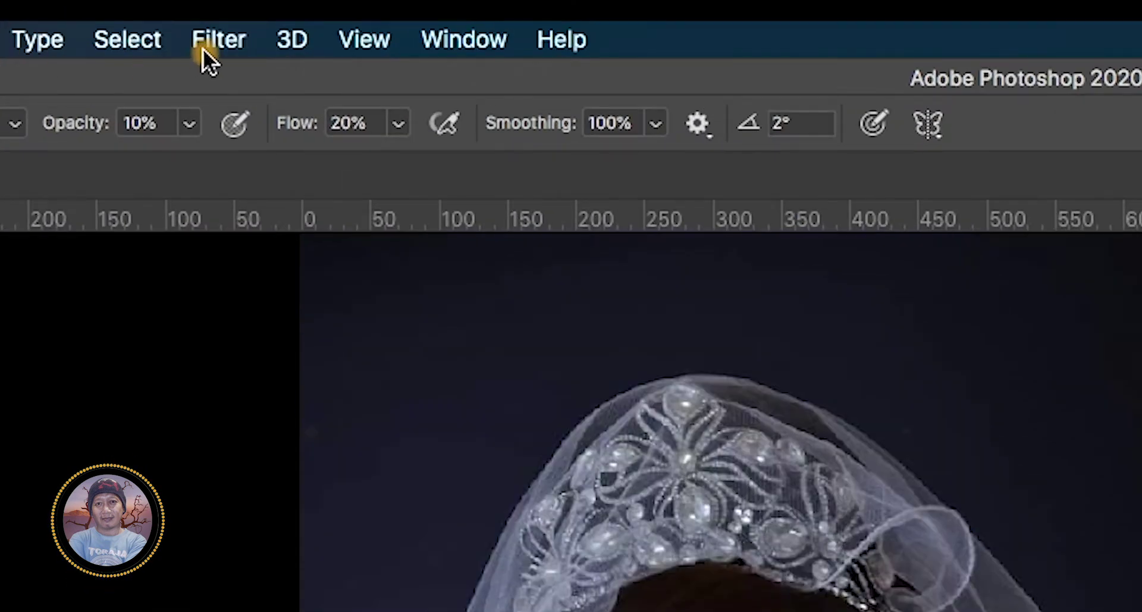
pyautogui.click(213, 36)
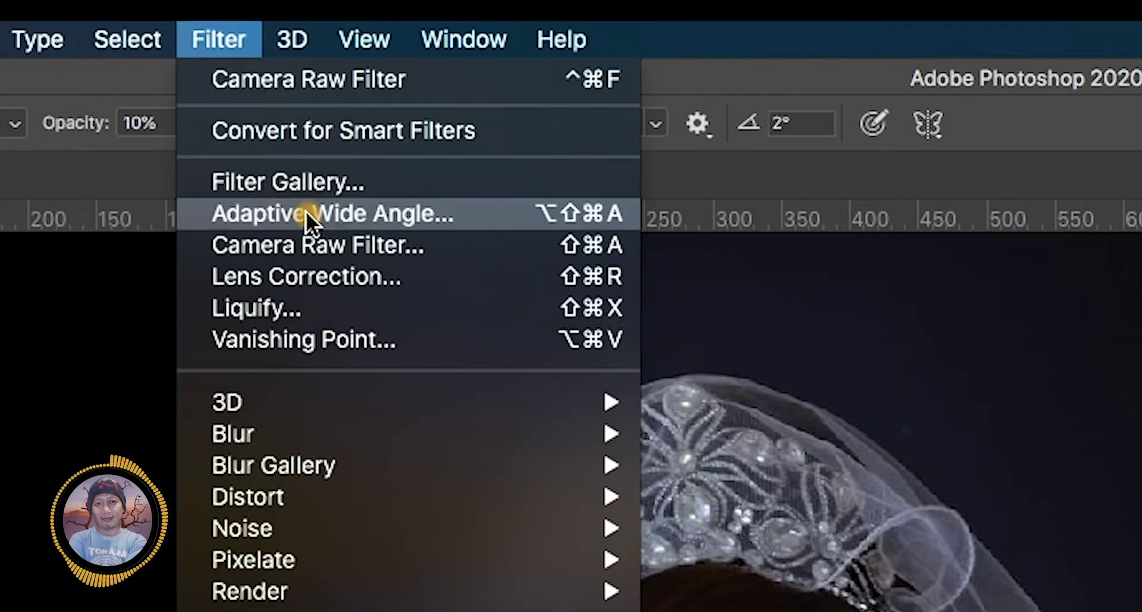
pyautogui.click(338, 247)
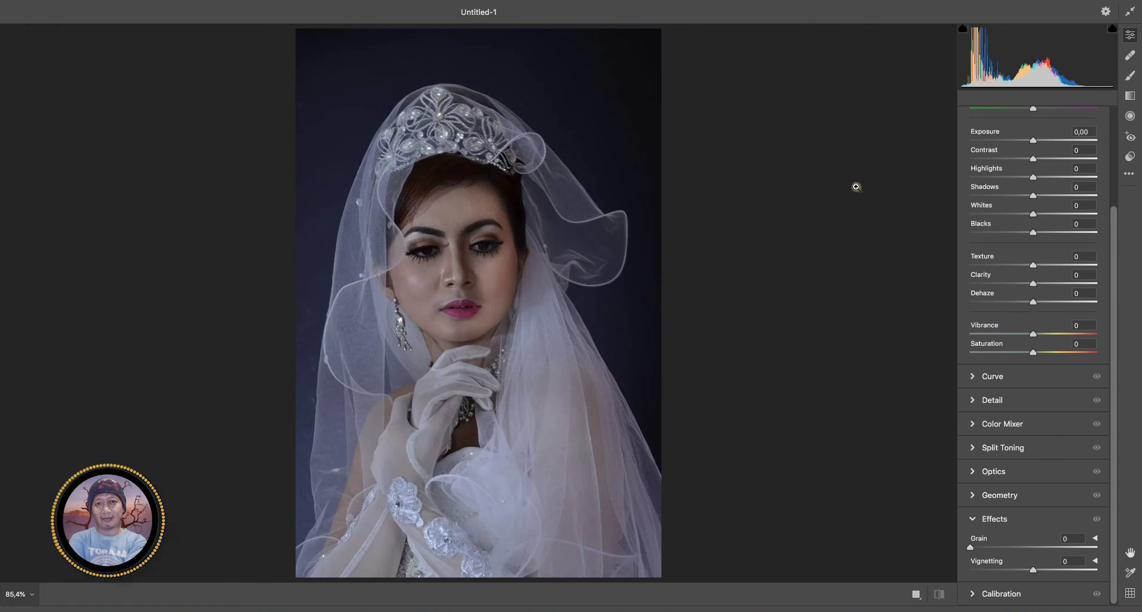
pyautogui.click(1115, 169)
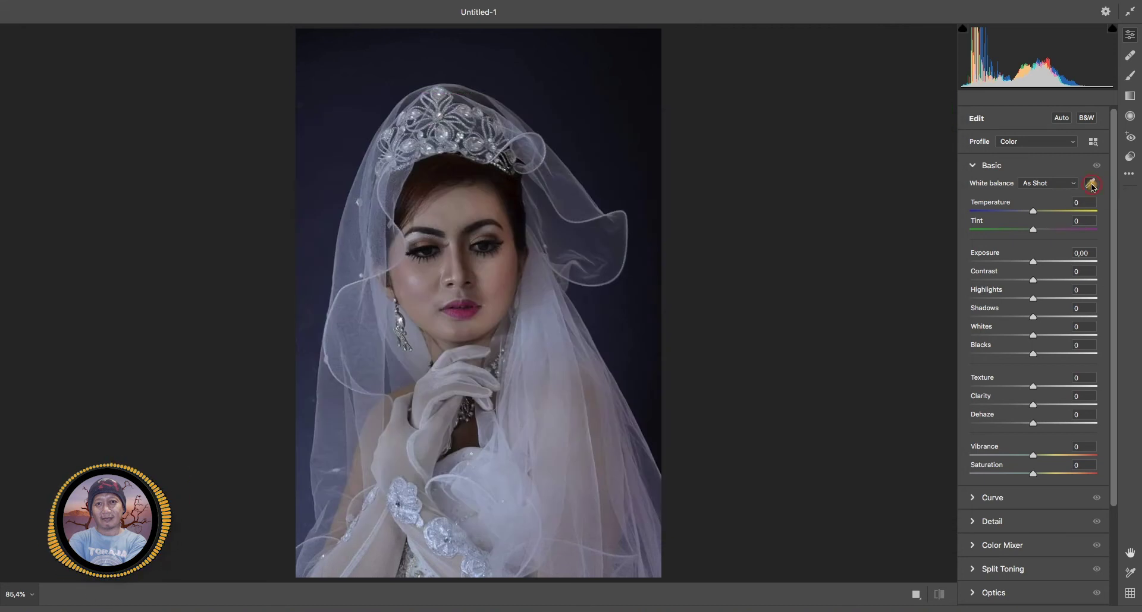
# Step: Correct the white balance by sampling the white of the unveiled eye, and compare the portrait before and after
pyautogui.click(1088, 184)
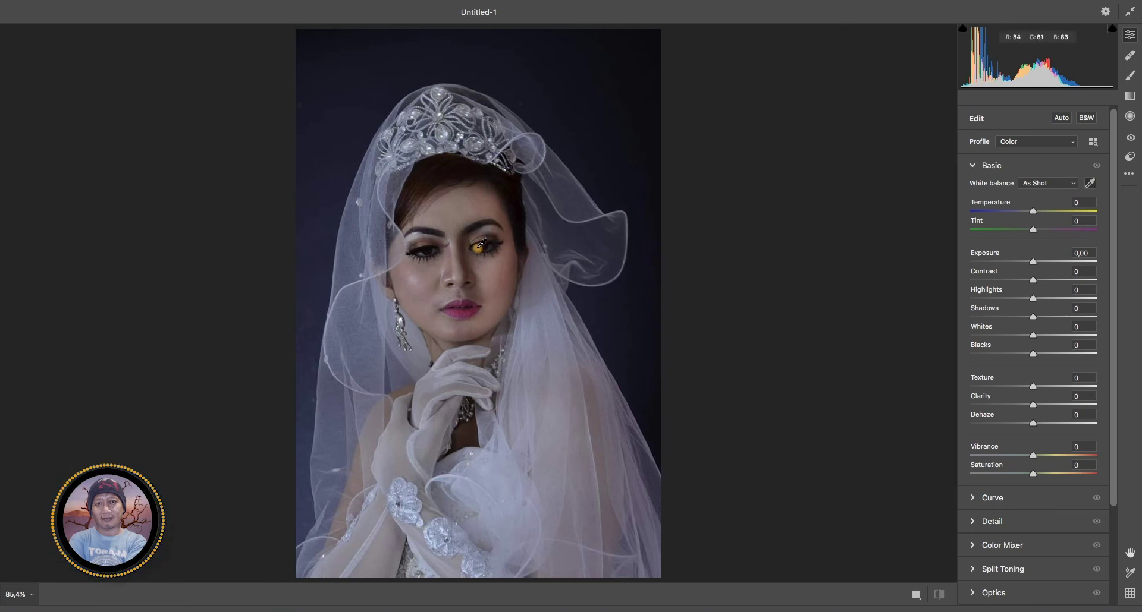
pyautogui.press('super+0')
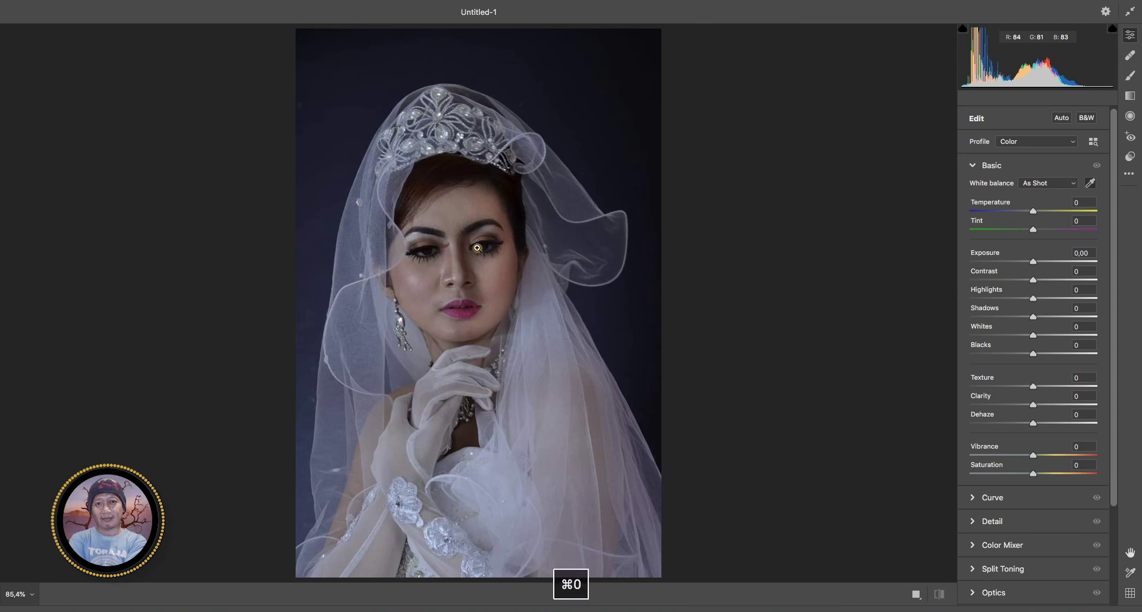
pyautogui.press('super+equal')
pyautogui.press('super+equal')
pyautogui.press('super+equal')
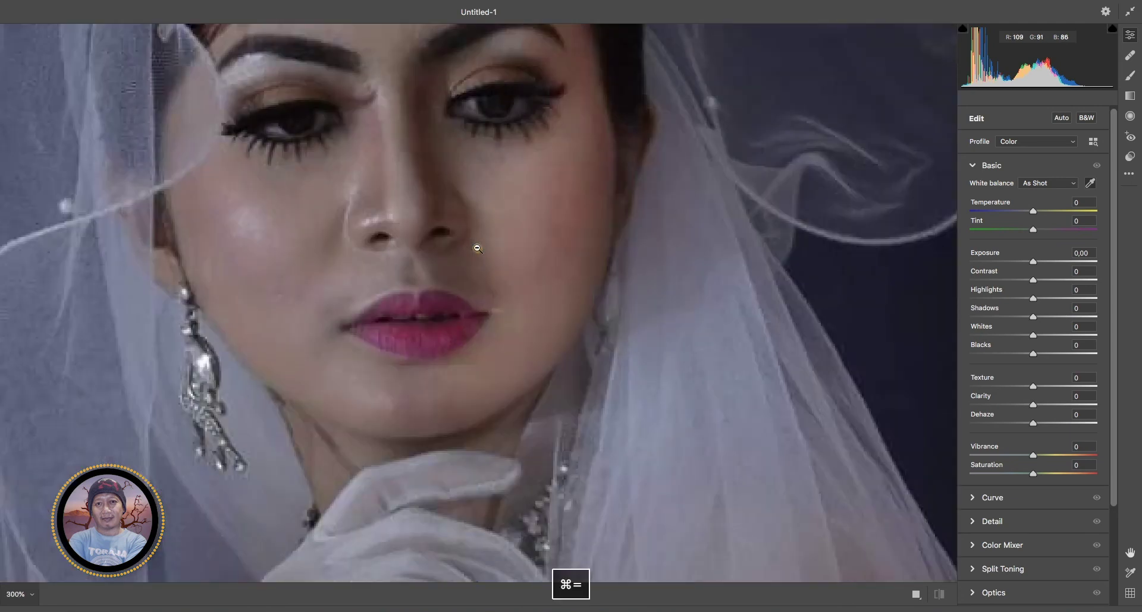
pyautogui.click(470, 104)
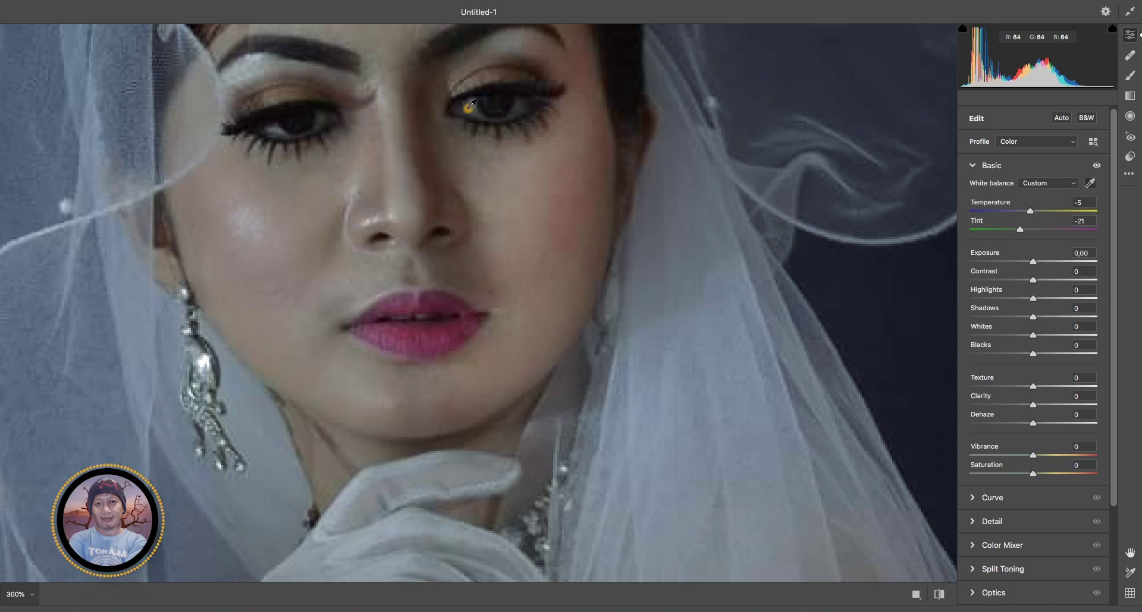
pyautogui.press('super+0')
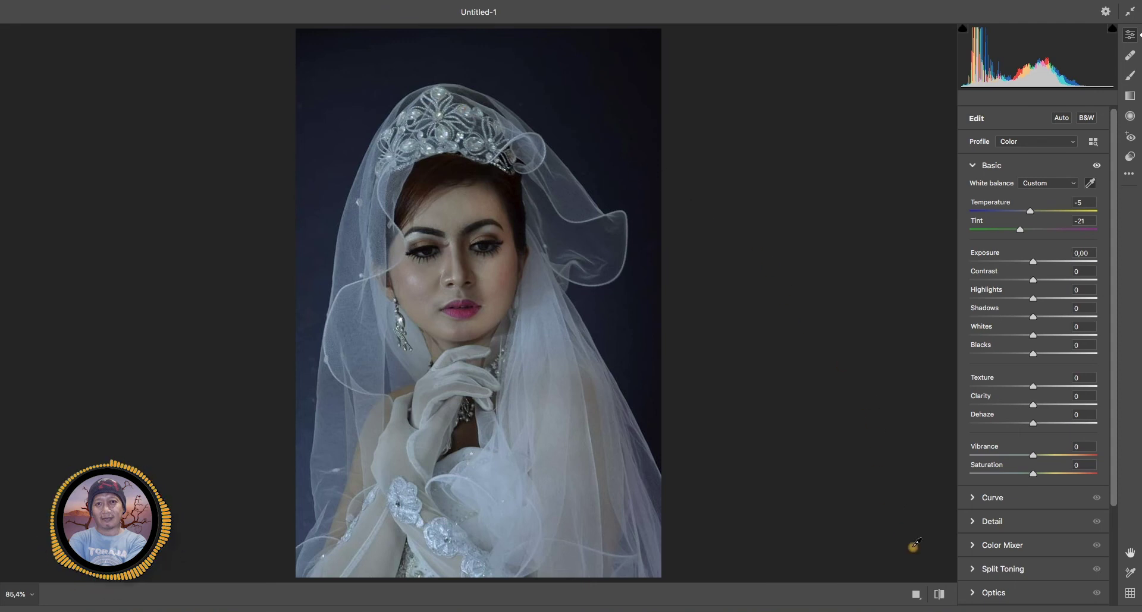
pyautogui.click(941, 595)
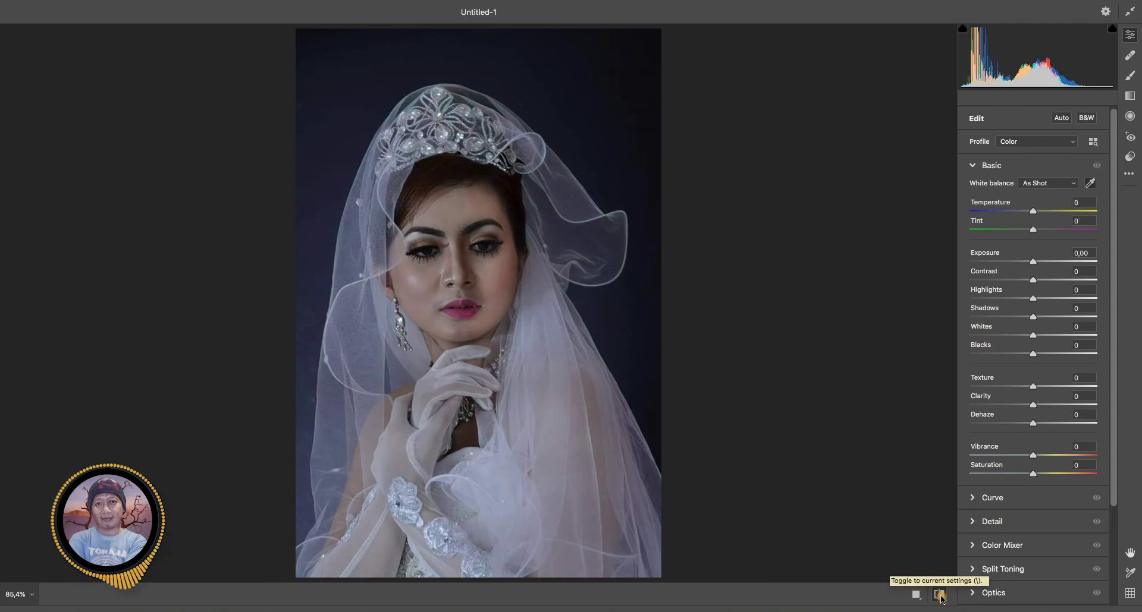
pyautogui.click(941, 596)
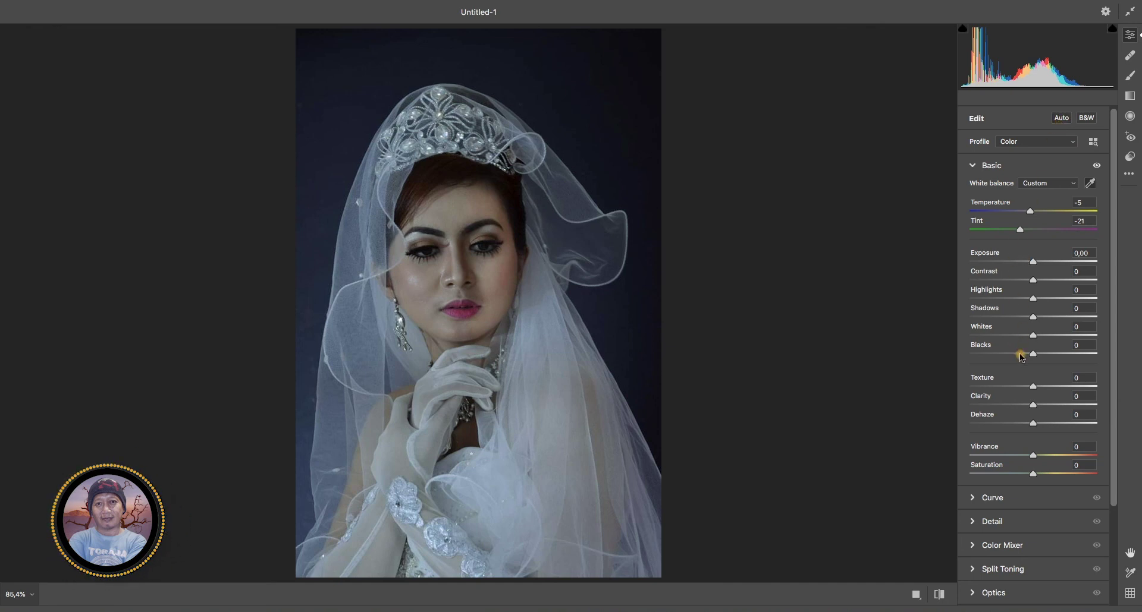
# Step: Apply the automatic tone adjustments and confirm the Camera Raw Filter
pyautogui.click(1061, 119)
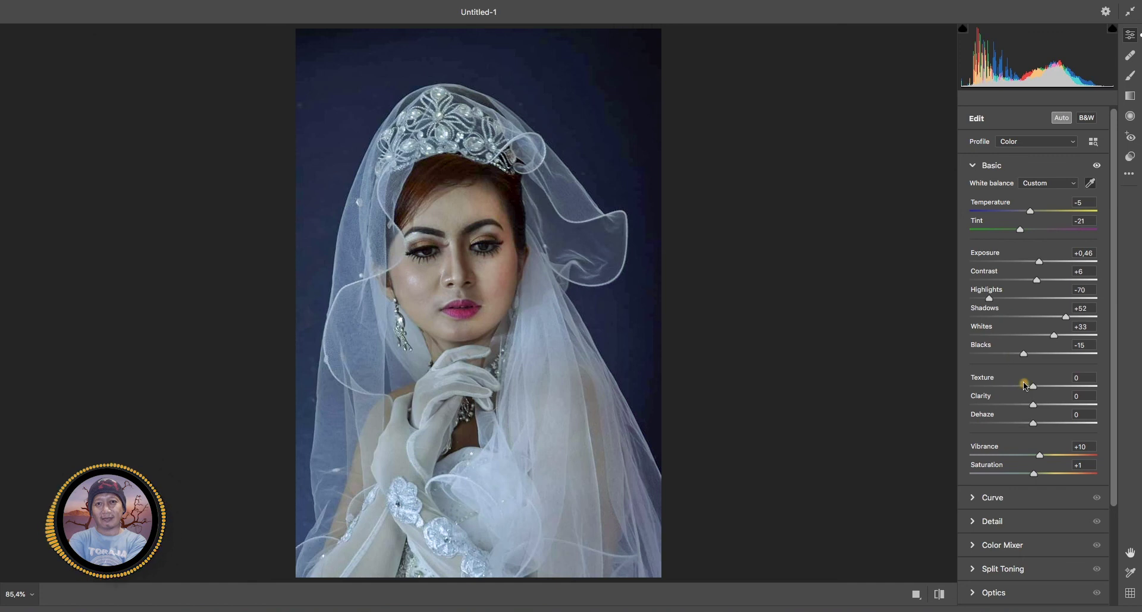
pyautogui.click(1114, 610)
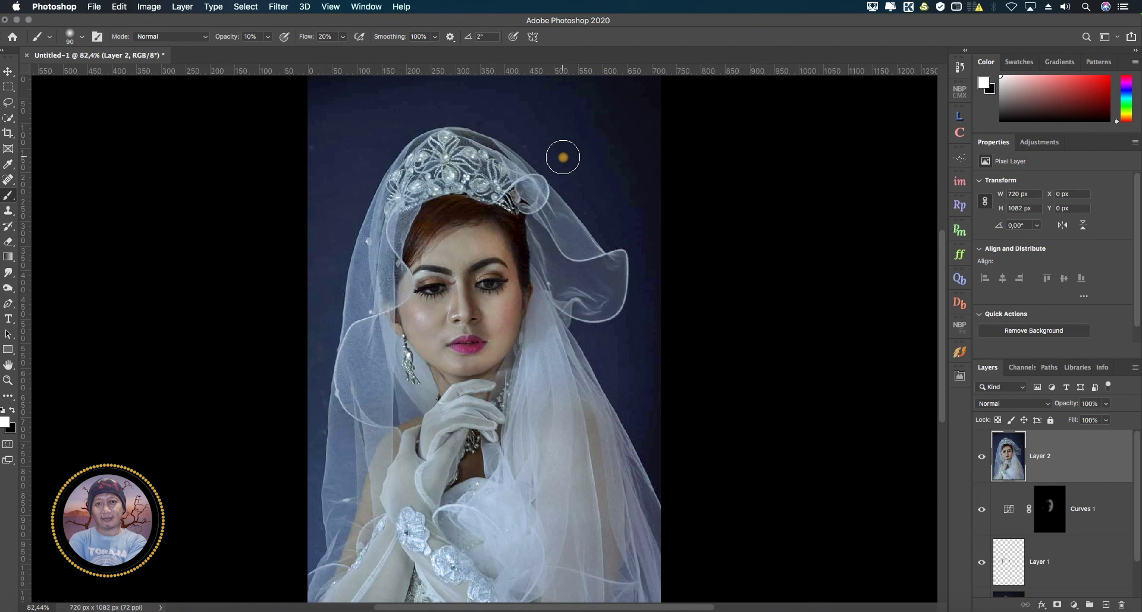
# Step: Examine the bride's face and eyes on the corrected merged layer at 300%
pyautogui.press('super+equal')
pyautogui.press('super+equal')
pyautogui.press('super+equal')
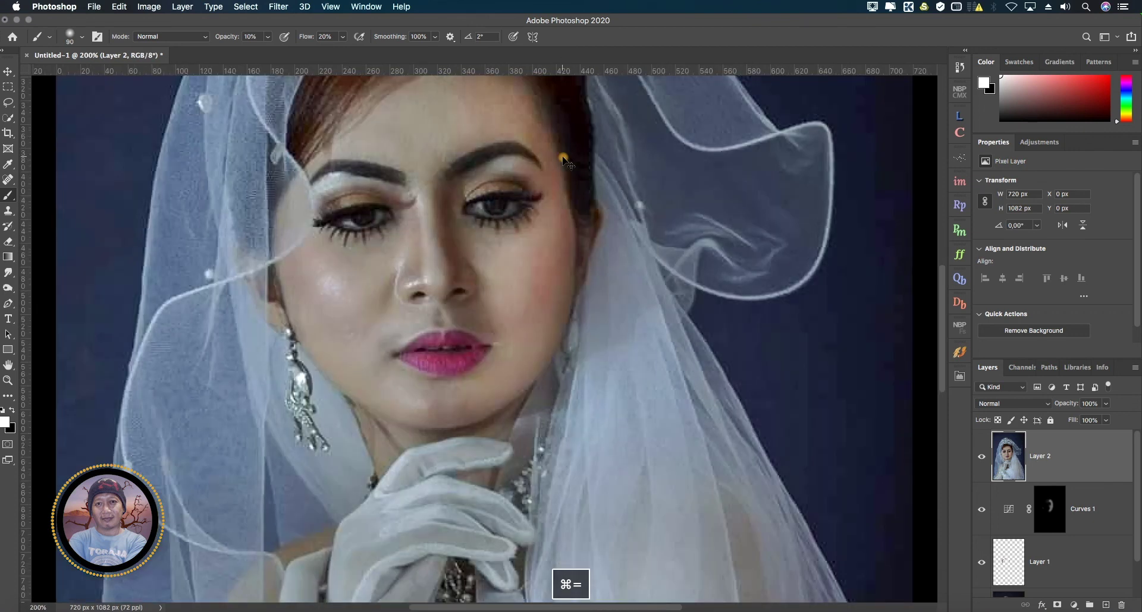
pyautogui.press('super+equal')
pyautogui.press('space')
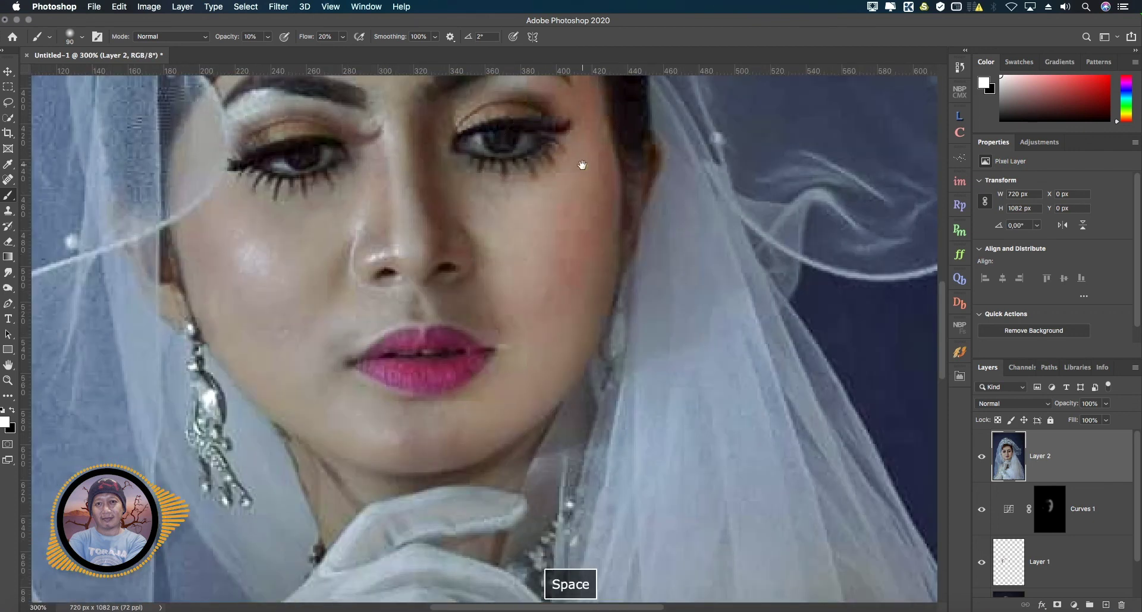
pyautogui.moveTo(538, 224); pyautogui.dragTo(537, 306)
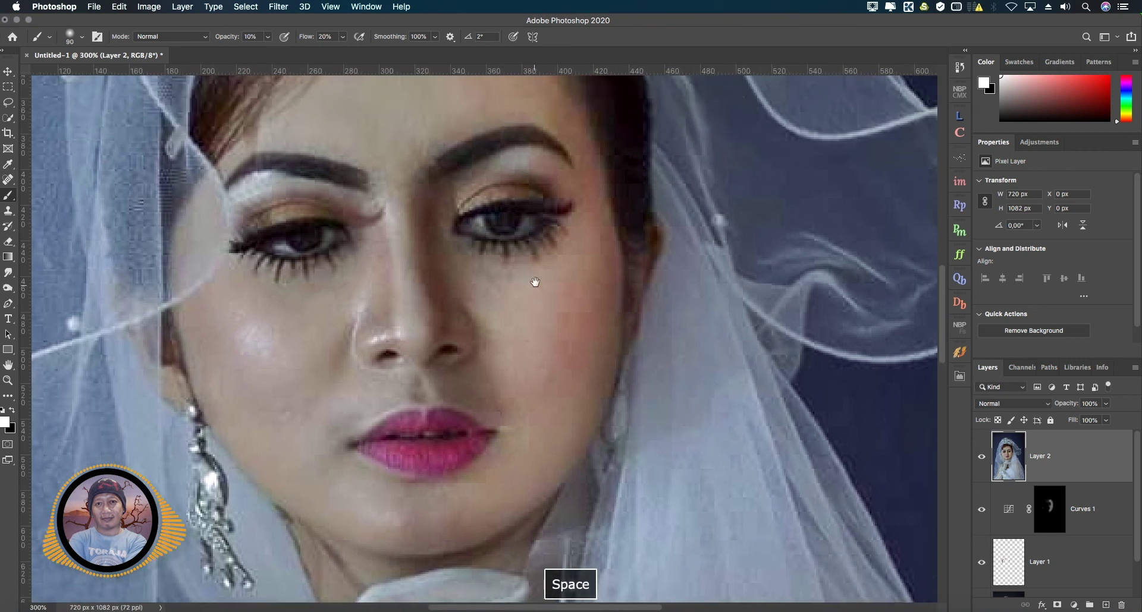